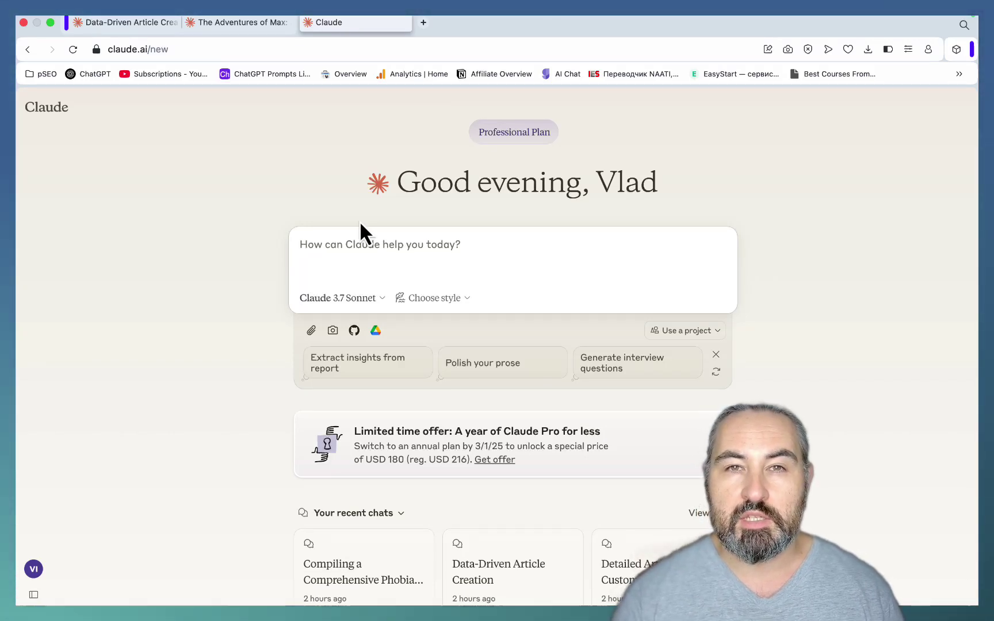
# - Preview the finished results: the five-article chat, the kids story with cover, and the Meme Coin Investment Guide PDF
pyautogui.click(149, 21)
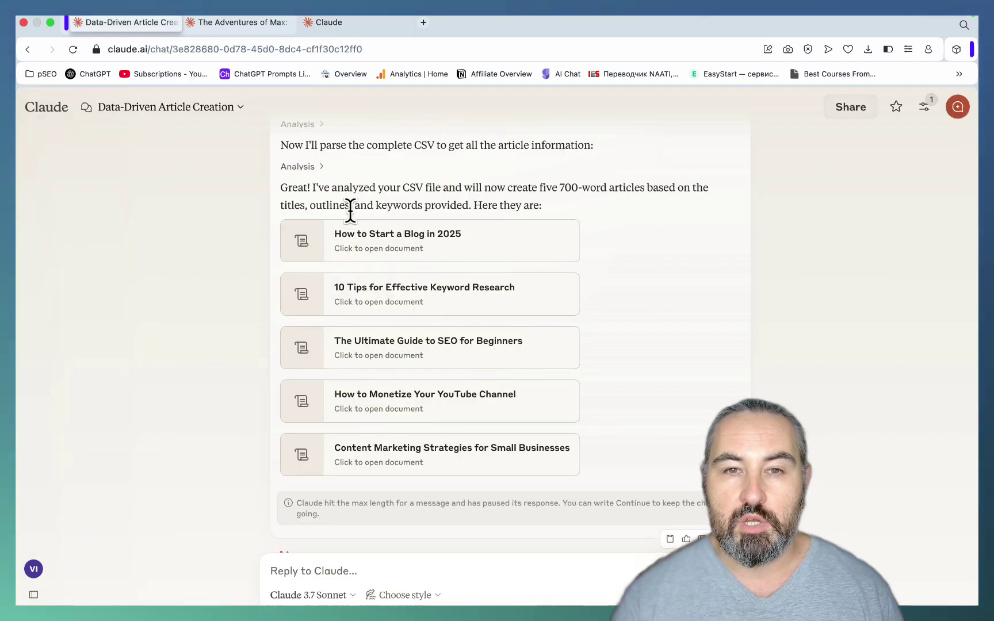
pyautogui.hotkey('ctrl', 'Tab')
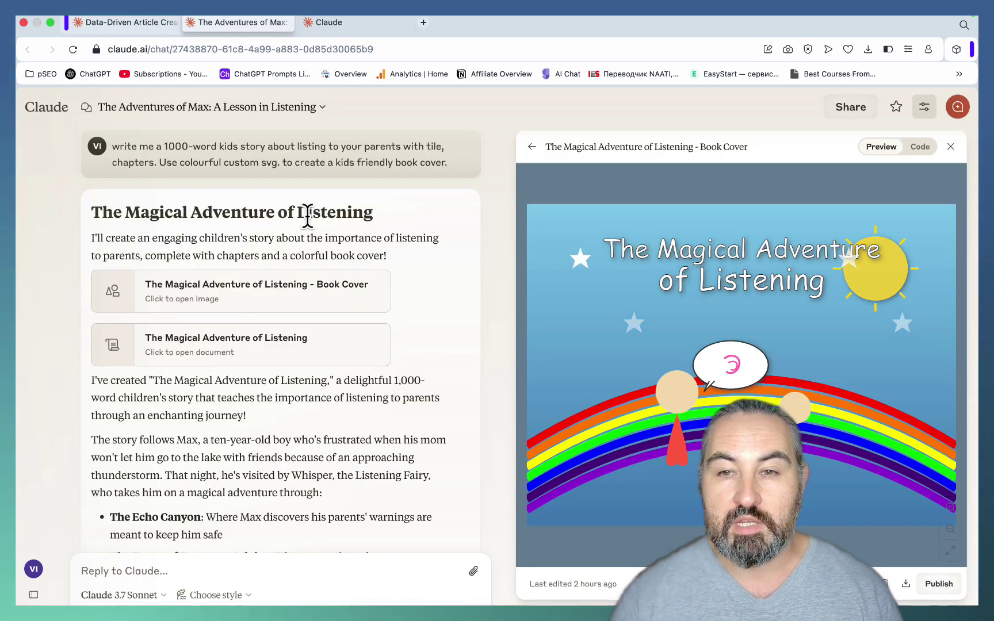
pyautogui.press('super+Tab')
pyautogui.scroll(-10, 567, 323)
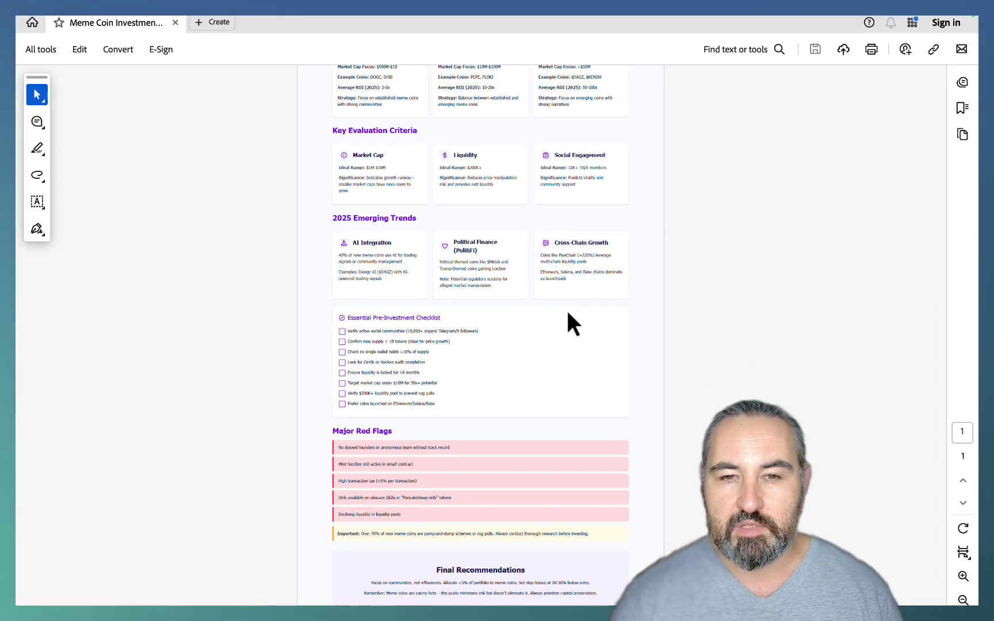
pyautogui.scroll(10, 569, 315)
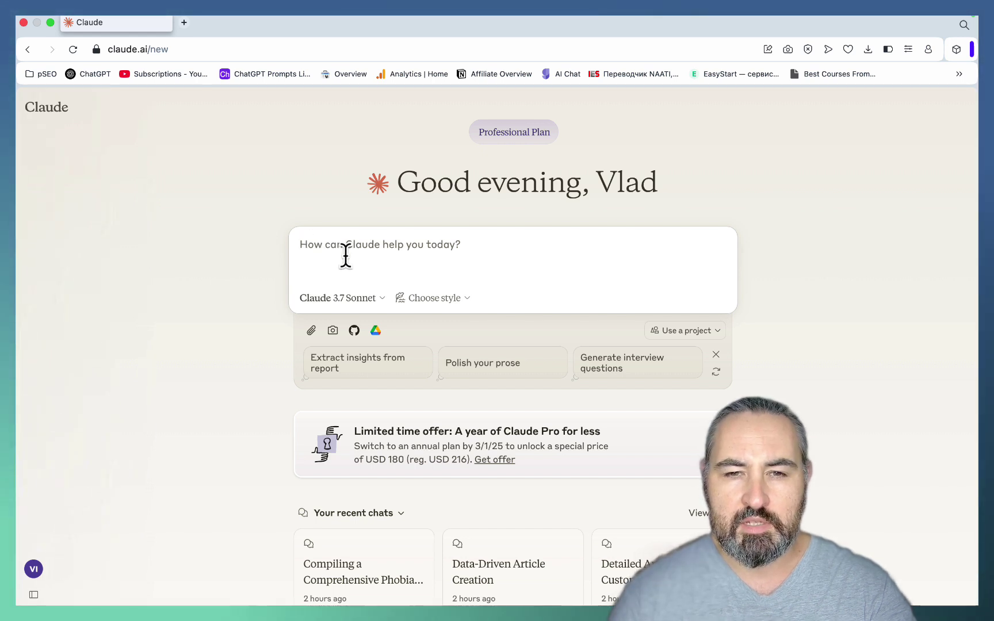
# - Request a mock 3-column article CSV, then in a new chat attach article-data.txt and request five 700-word articles
pyautogui.write('create a mock csv with 3 colkums (title od the article, outline of the article, main keyword) and popiulayte wityh dtra')
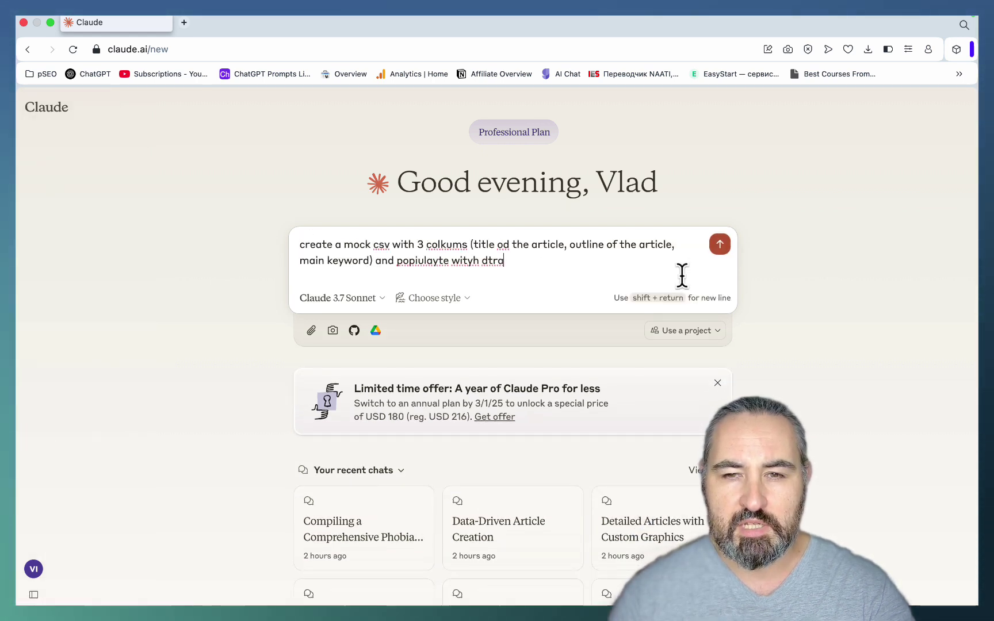
pyautogui.click(720, 245)
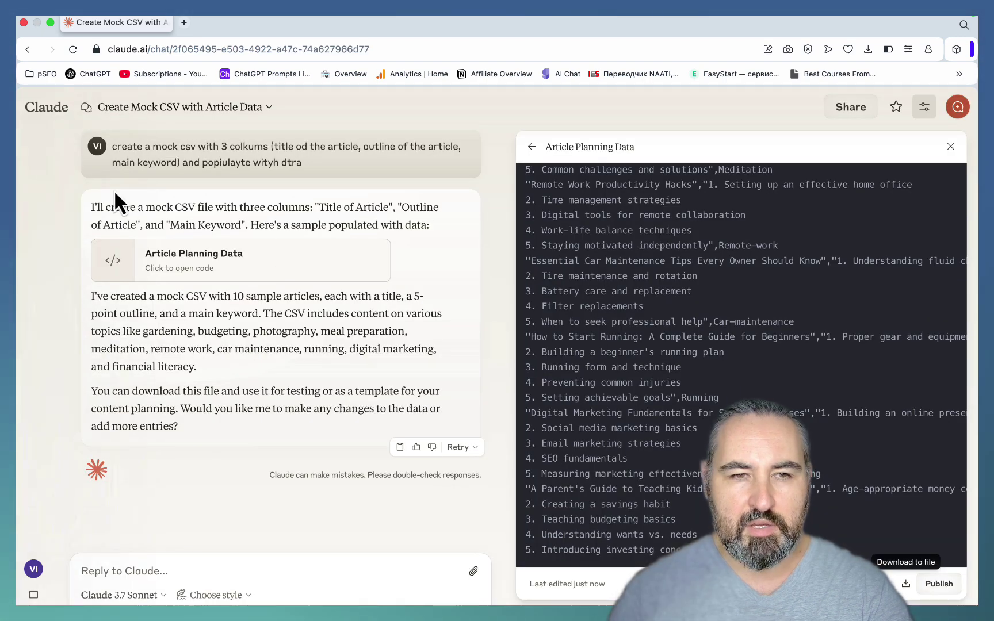
pyautogui.click(49, 136)
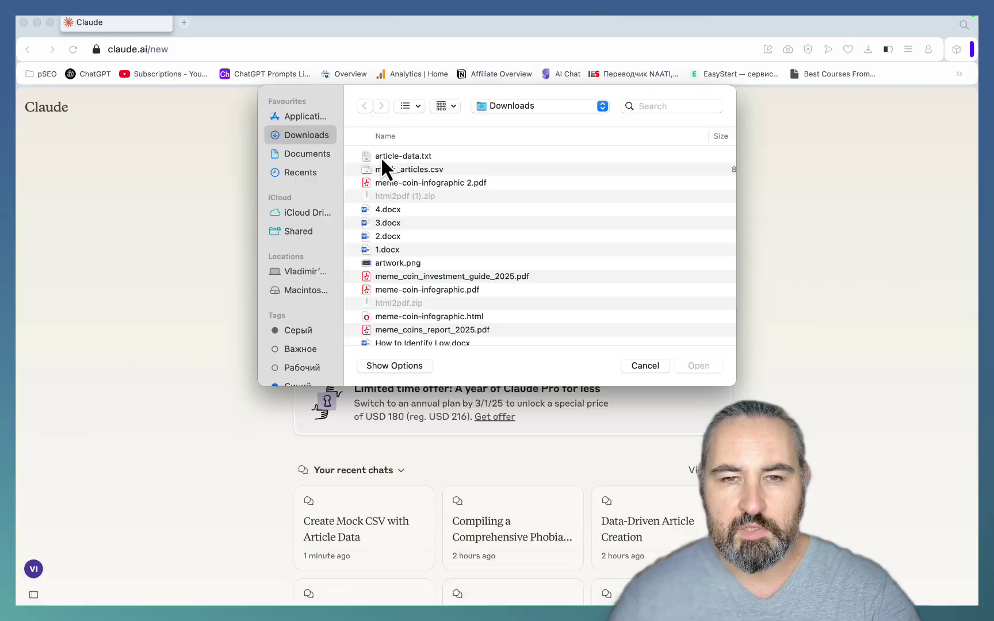
pyautogui.click(382, 159)
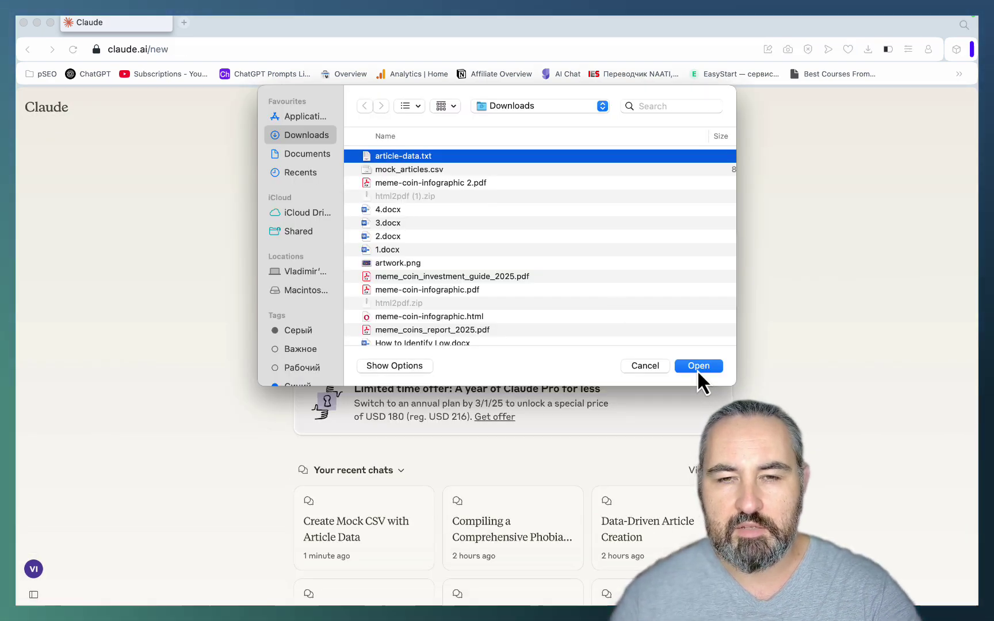
pyautogui.click(697, 366)
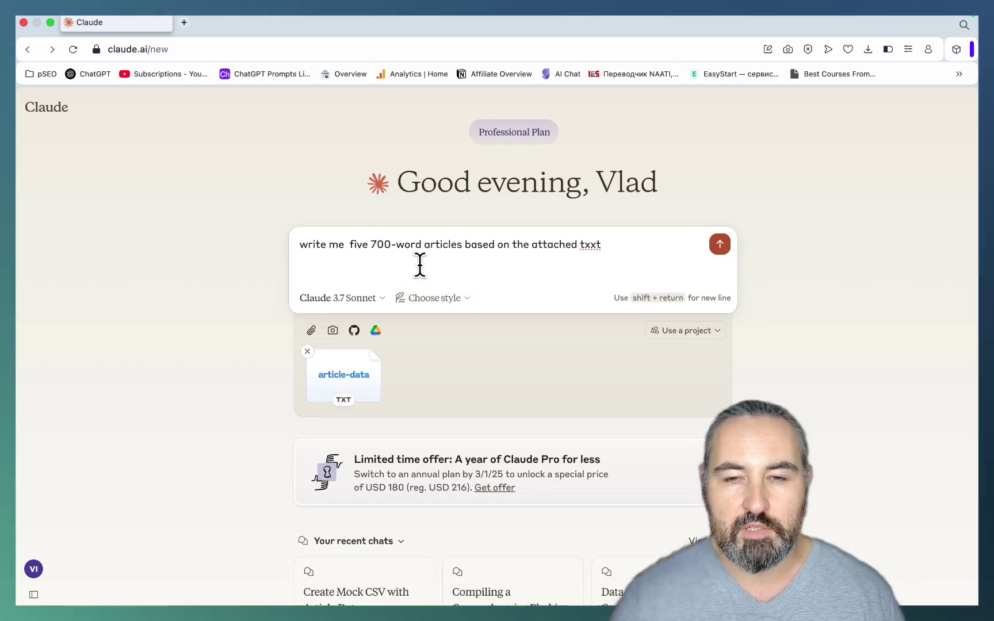
pyautogui.press('super+Right')
pyautogui.press('Left')
pyautogui.press('Left')
pyautogui.press('BackSpace')
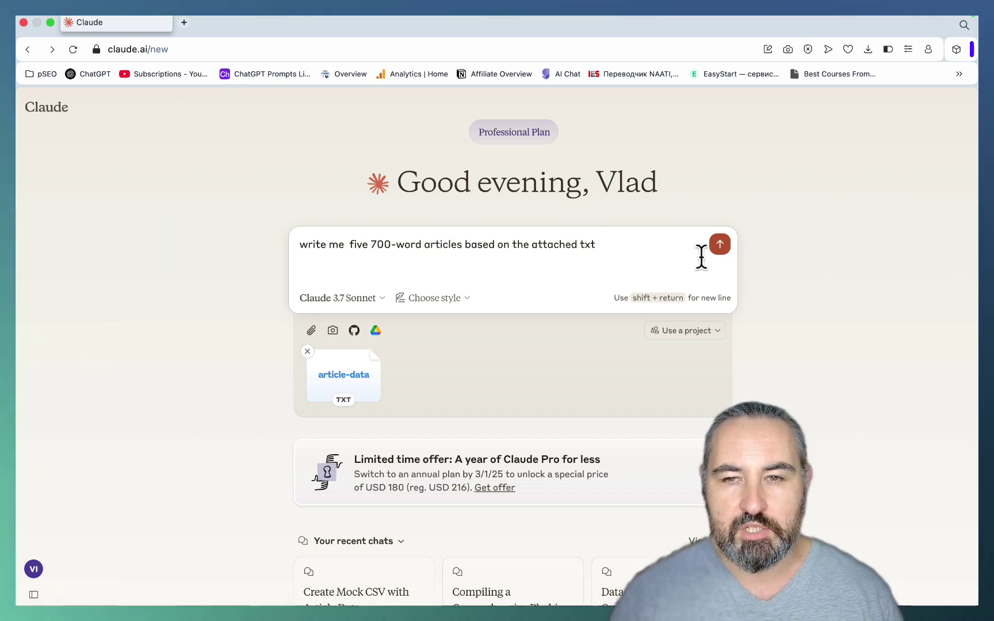
pyautogui.click(720, 245)
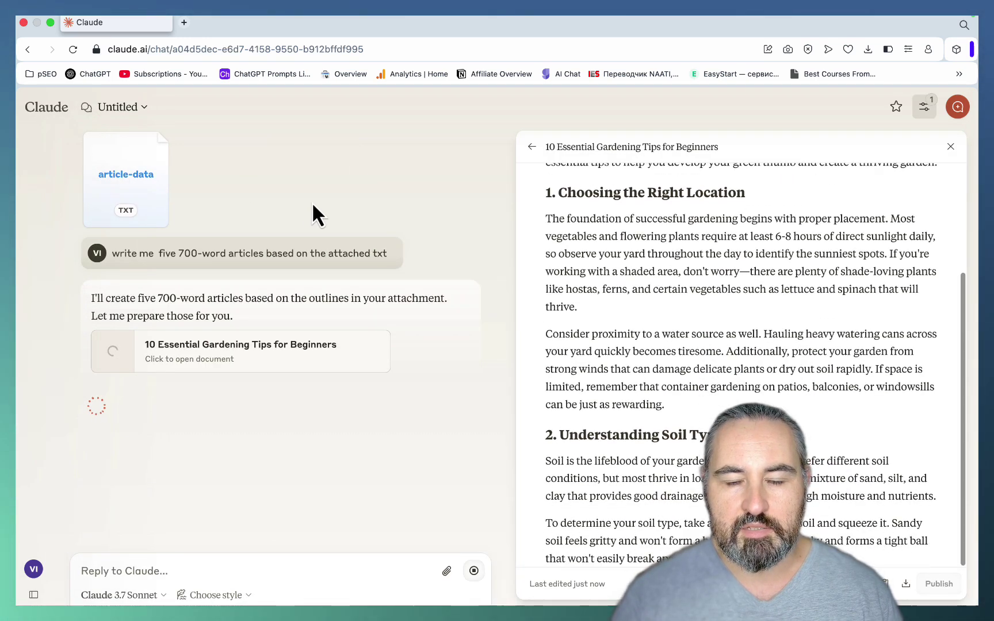
# - Show the outline data as plain text, read the Gardening Tips article, and check the 700-word target
pyautogui.moveTo(857, 587)
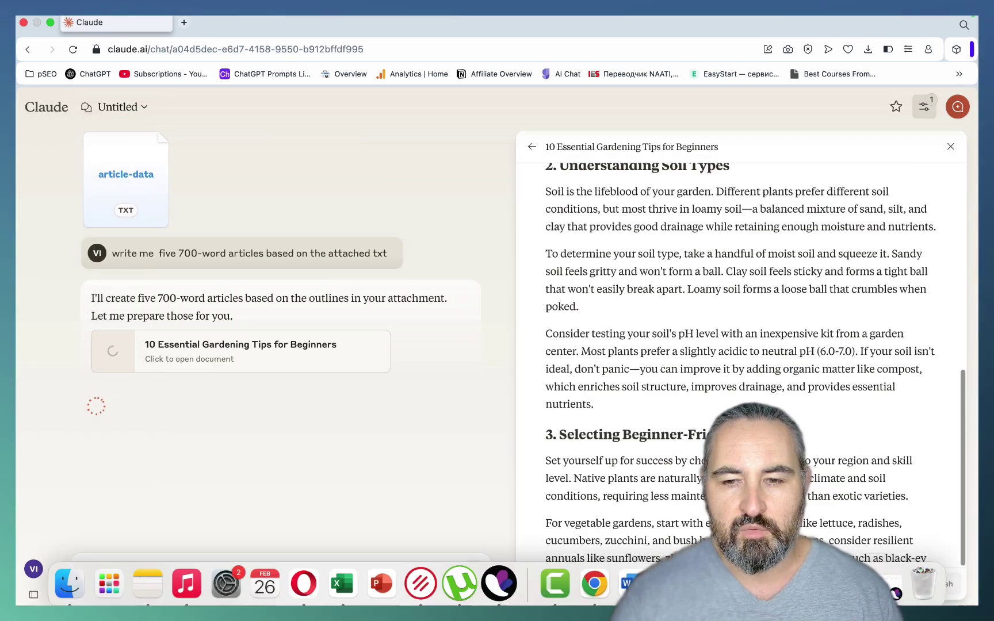
pyautogui.click(499, 584)
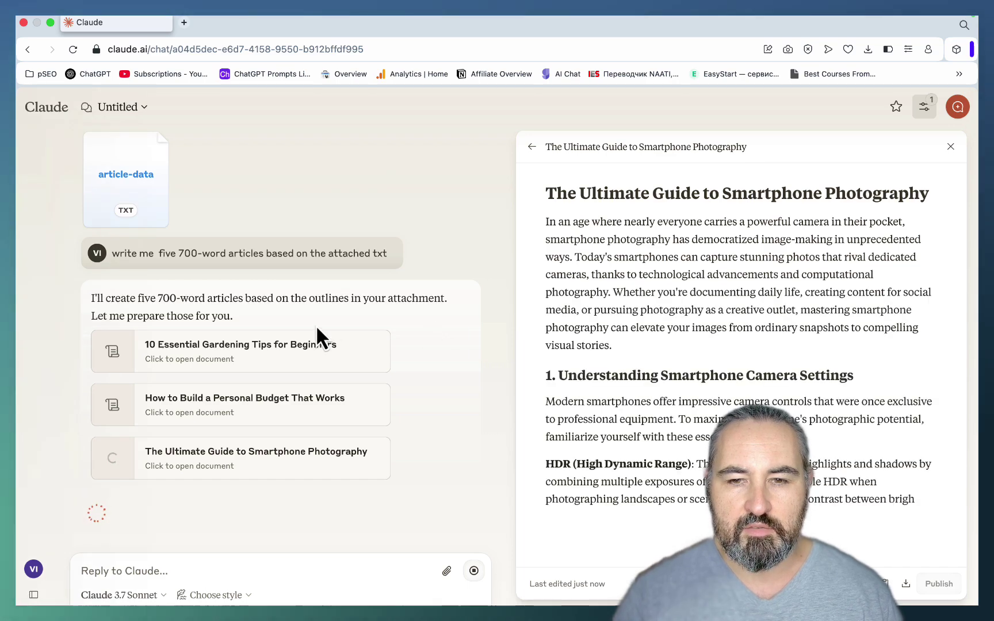
pyautogui.click(261, 359)
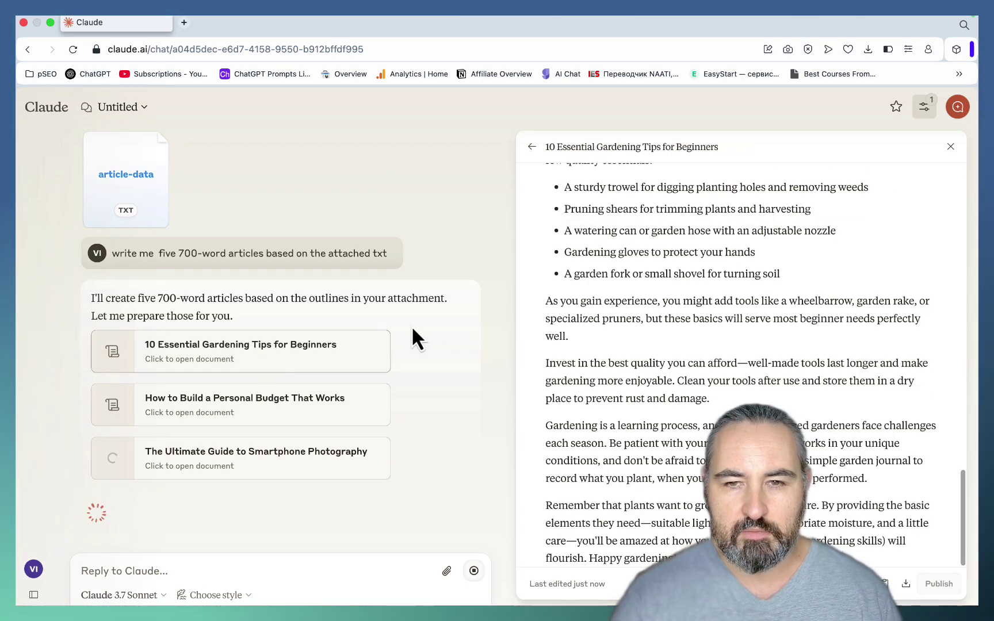
pyautogui.scroll(6, 564, 358)
pyautogui.scroll(10, 565, 358)
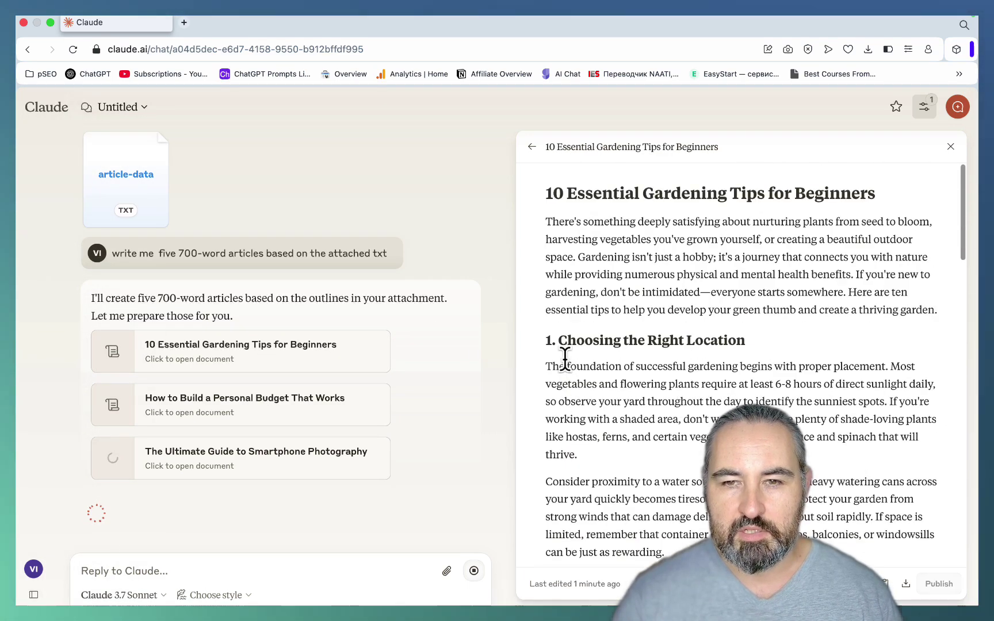
pyautogui.scroll(-6, 566, 360)
pyautogui.scroll(-10, 566, 360)
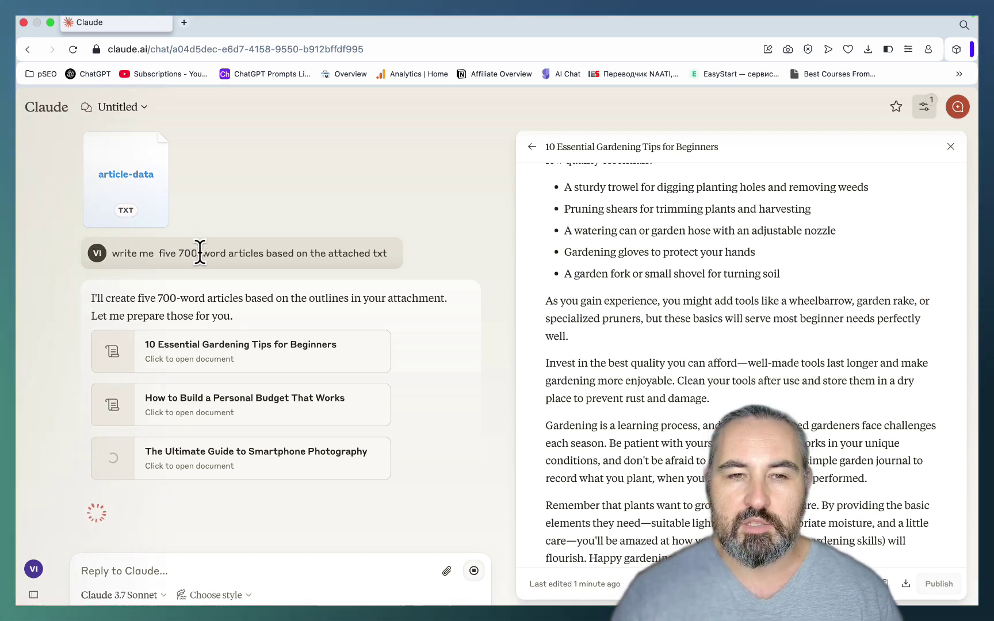
pyautogui.moveTo(200, 252); pyautogui.dragTo(174, 252)
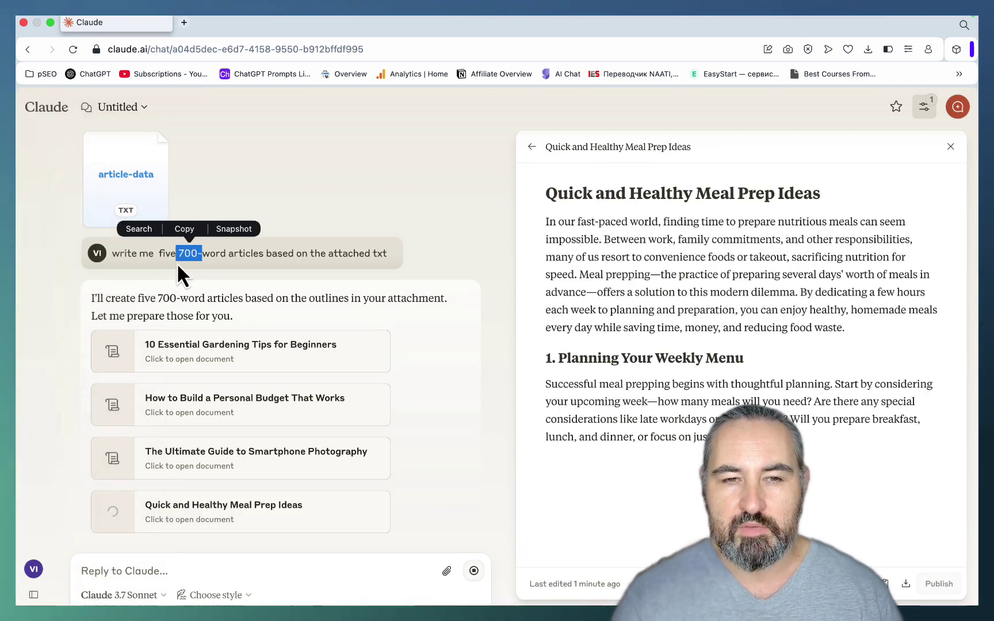
# - Open the Gardening Tips, Personal Budget and Smartphone Photography articles in turn to measure their lengths
pyautogui.click(296, 348)
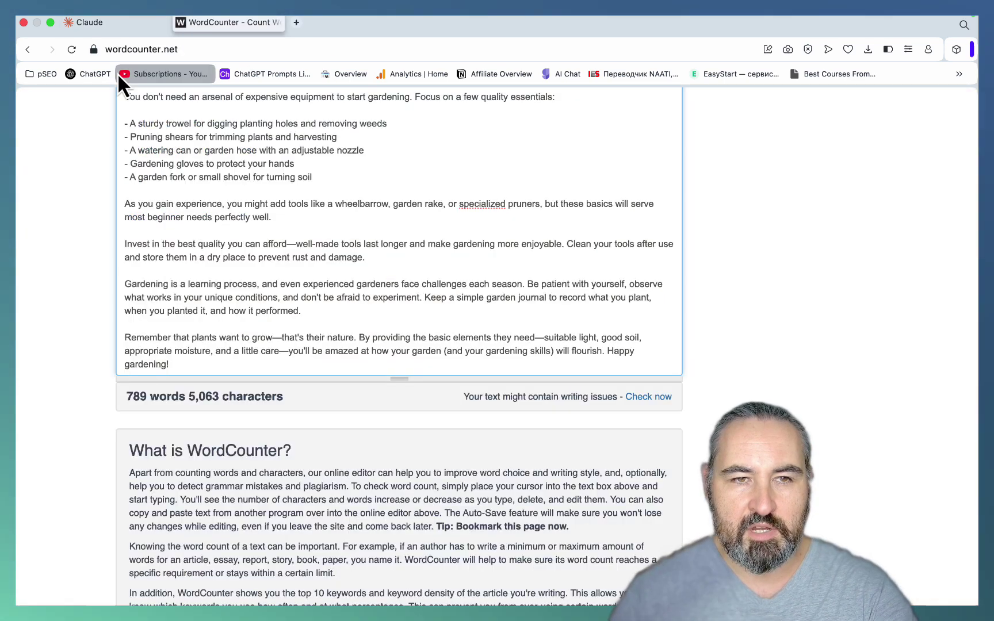
pyautogui.click(119, 27)
pyautogui.click(244, 403)
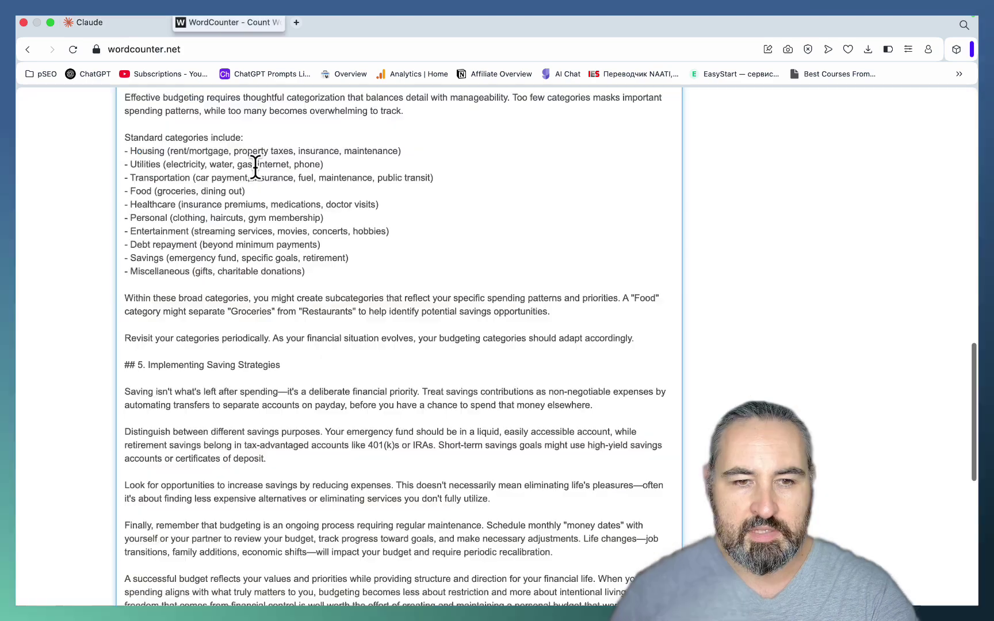
pyautogui.scroll(-10, 255, 173)
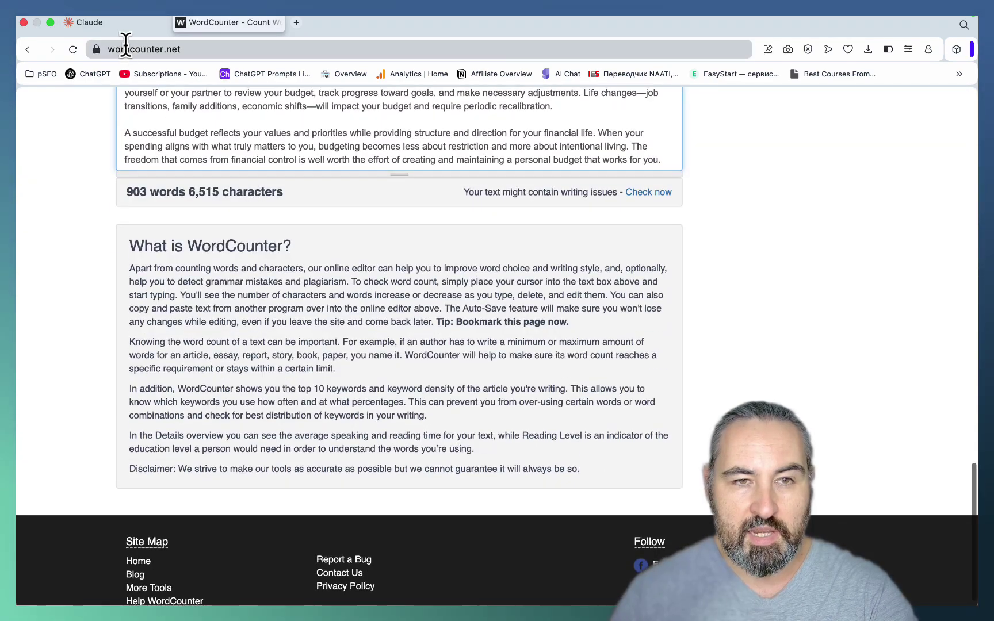
pyautogui.click(119, 26)
pyautogui.click(242, 457)
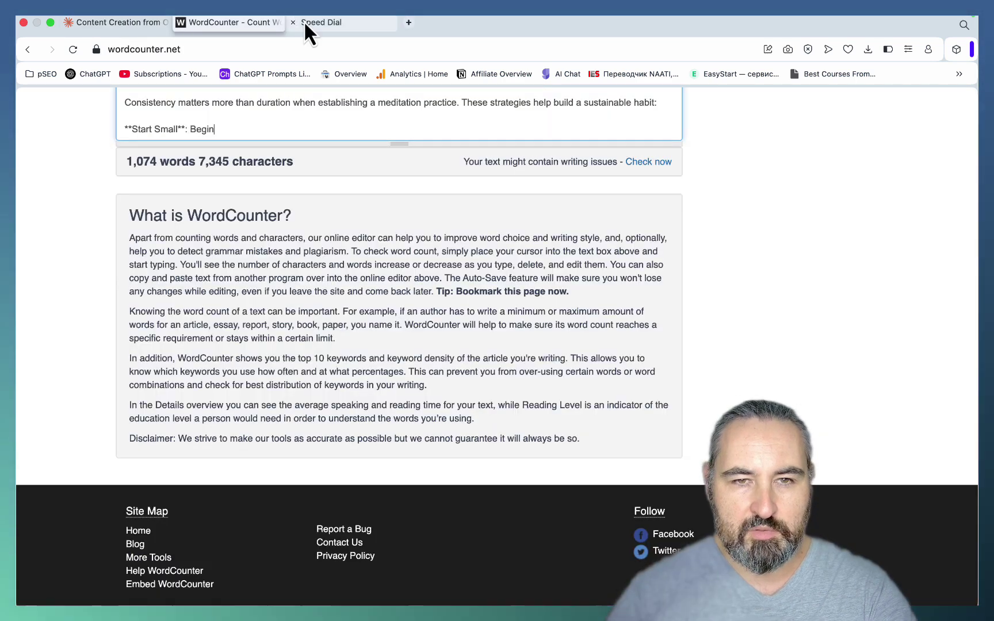
# - Finish the word-count sum with 1074 to get Google's 5118 total, then close the extra tabs
pyautogui.click(317, 21)
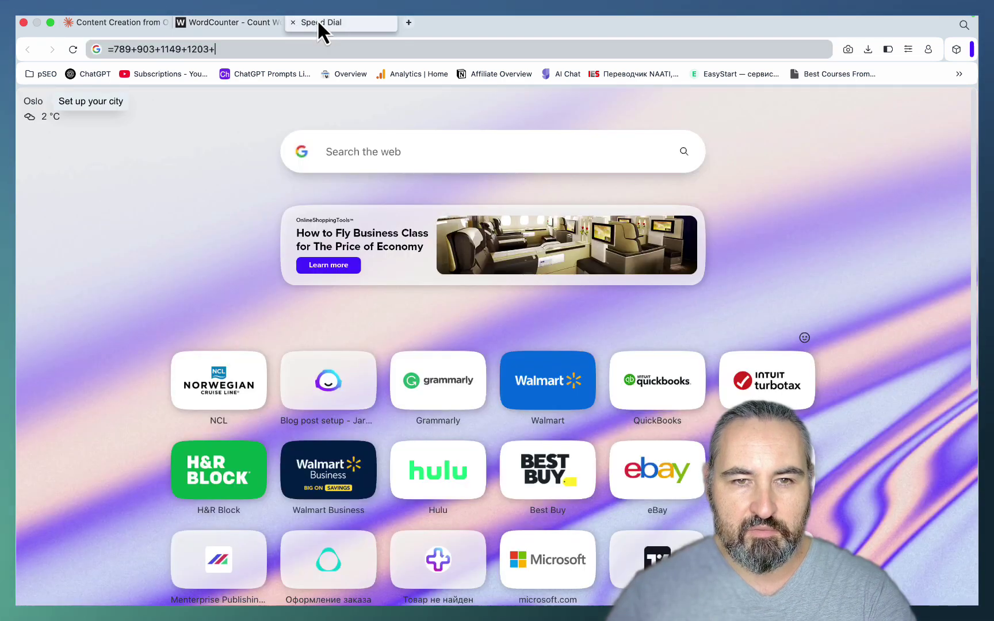
pyautogui.write('1074')
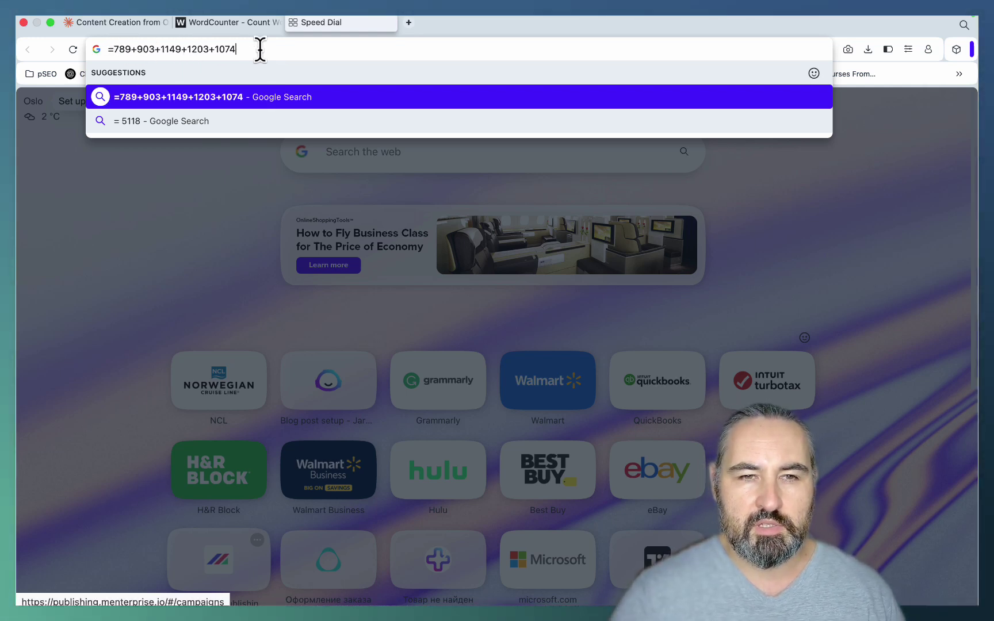
pyautogui.press('Return')
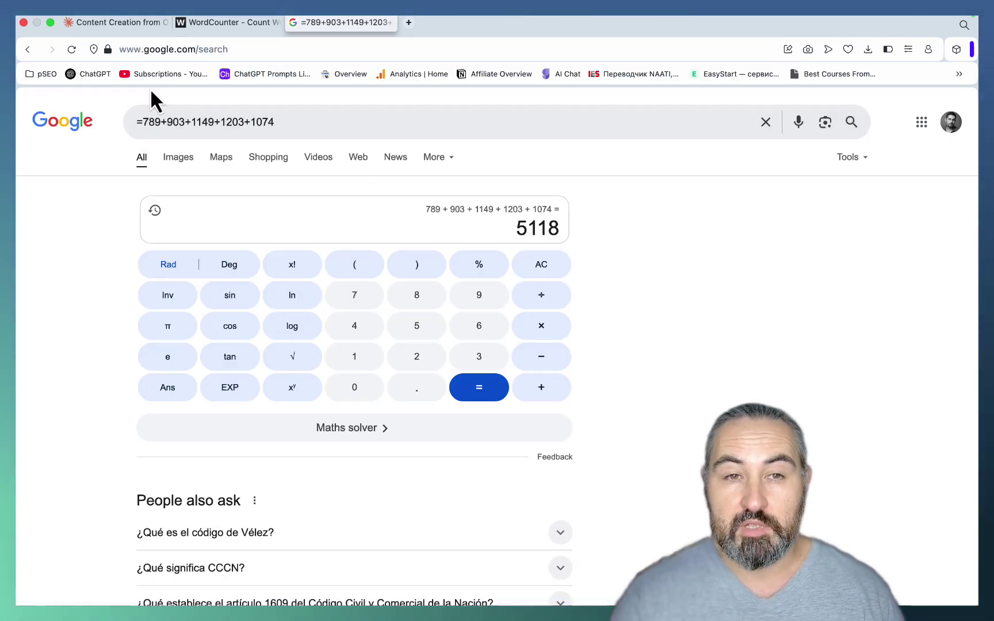
pyautogui.press('super+w')
pyautogui.press('super+w')
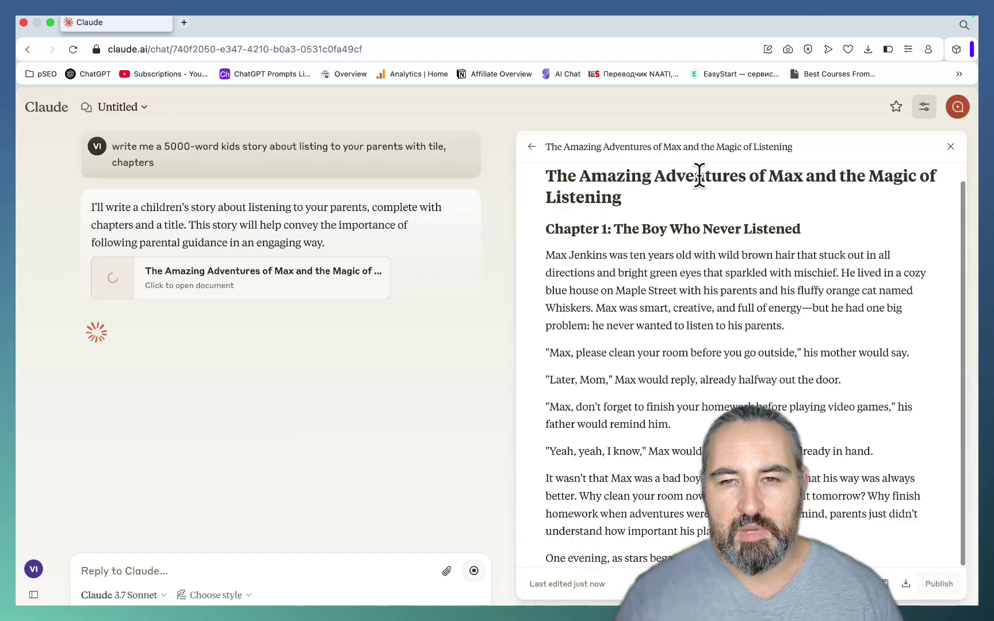
# - Scroll the Max story document down to its closing lines and The End
pyautogui.scroll(3, 718, 238)
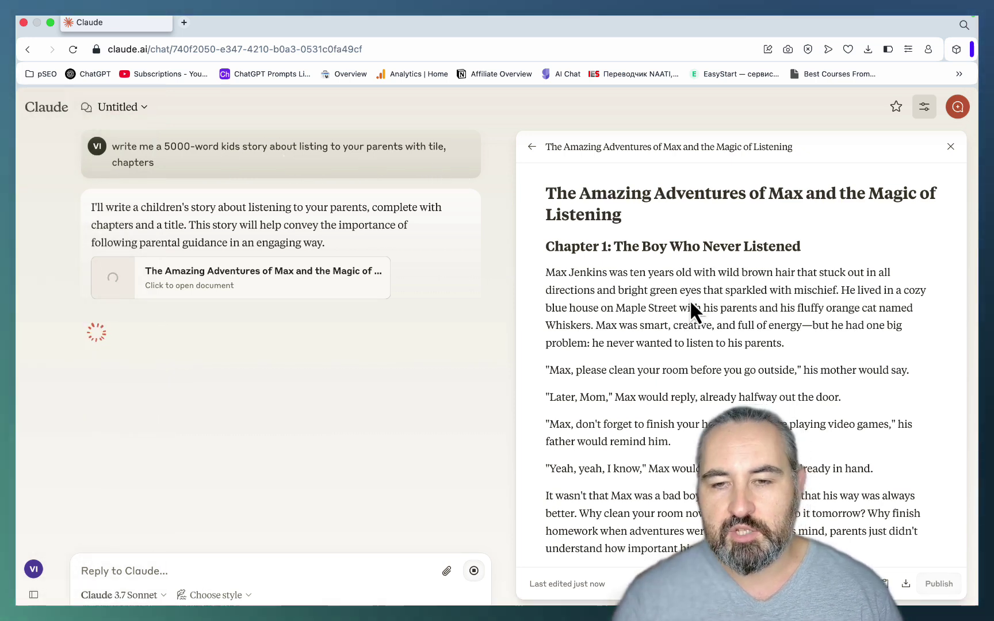
pyautogui.scroll(-10, 691, 303)
pyautogui.scroll(-3, 690, 299)
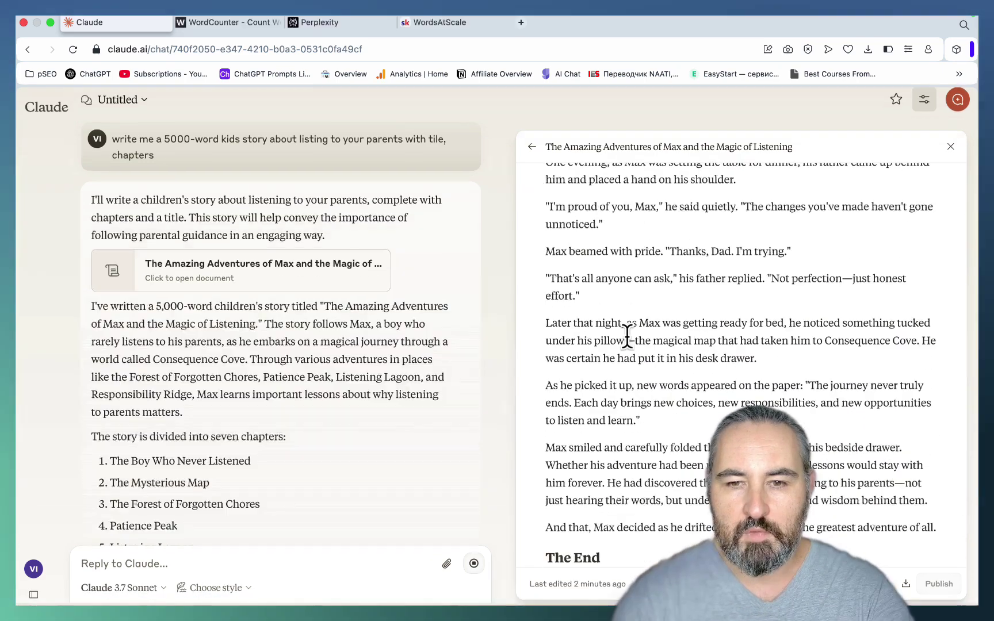
pyautogui.scroll(-1, 684, 410)
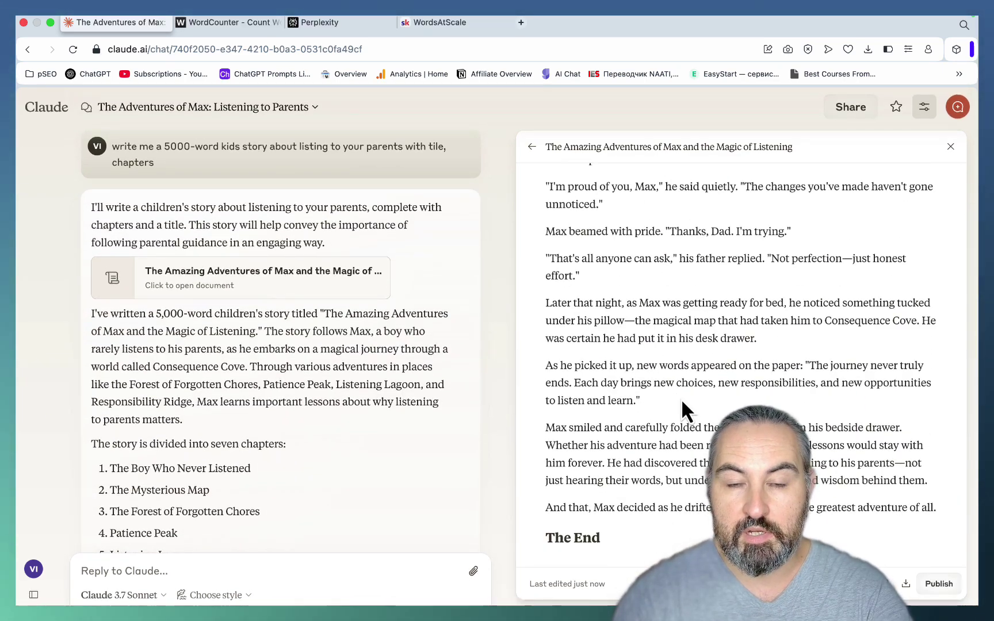
pyautogui.click(440, 23)
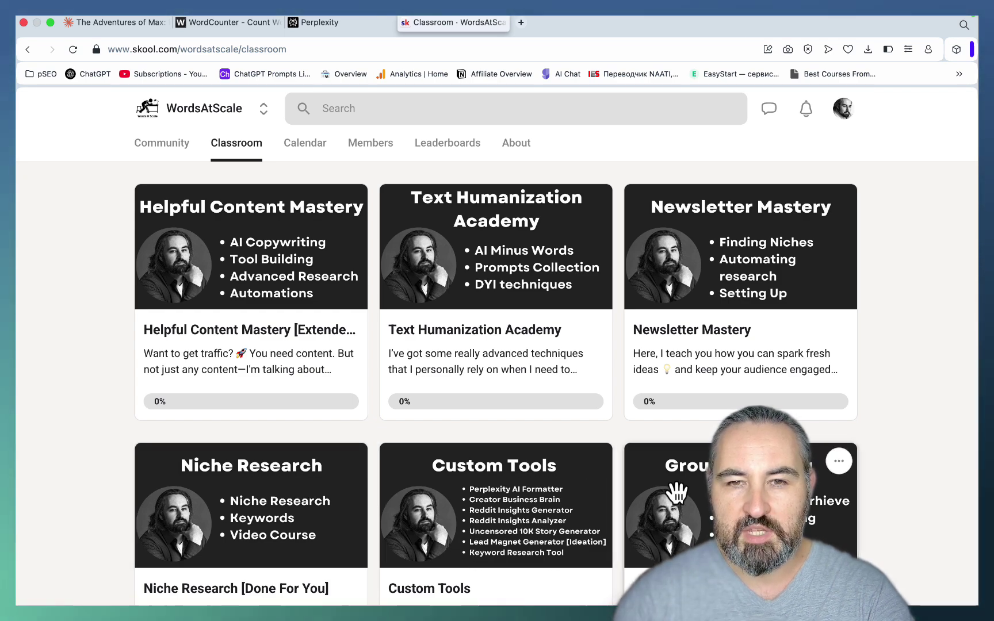
pyautogui.scroll(-5, 677, 493)
pyautogui.scroll(3, 677, 493)
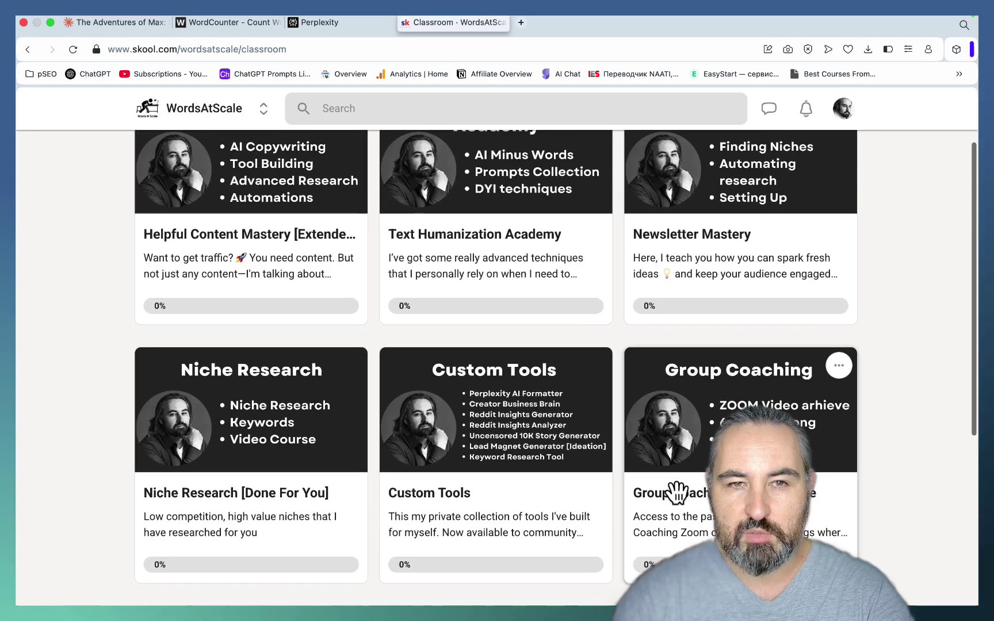
pyautogui.press('super+1')
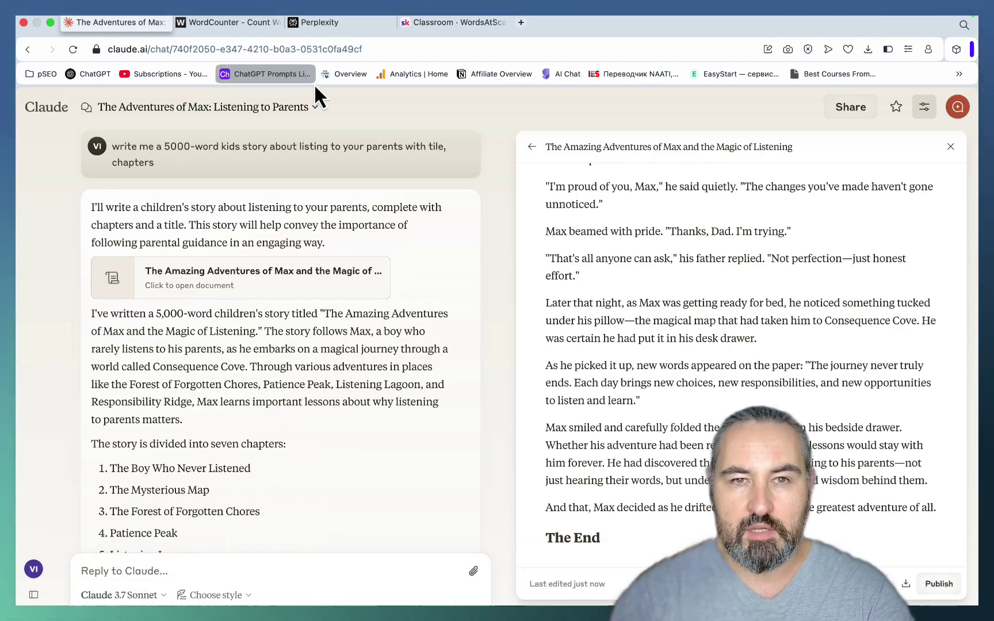
# - Count the Max story's words, then request a 1000-word chaptered kids story with SVG cover and preview it
pyautogui.click(231, 23)
pyautogui.press('super+v')
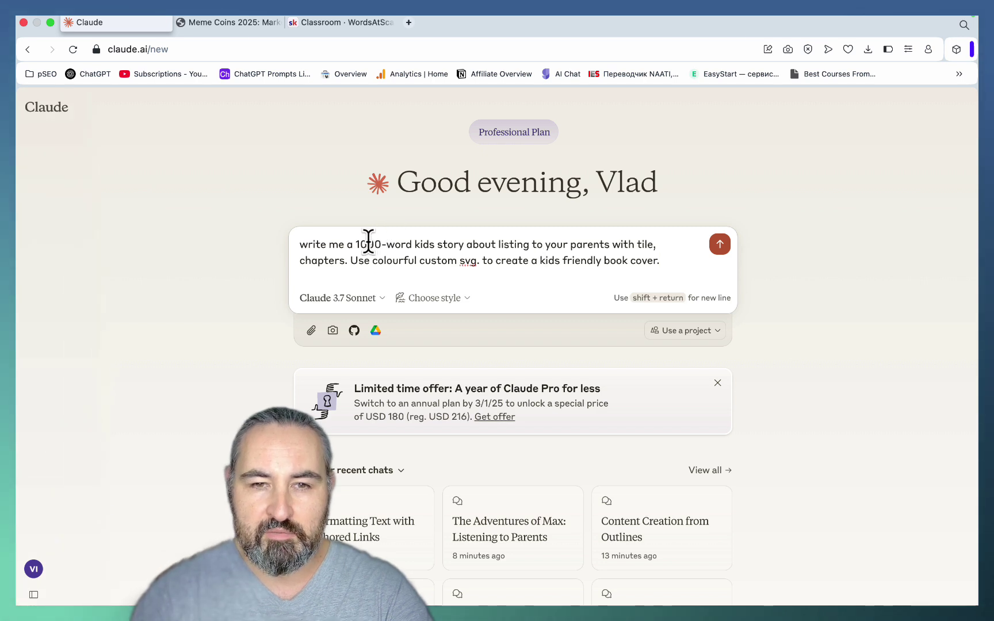
pyautogui.click(723, 245)
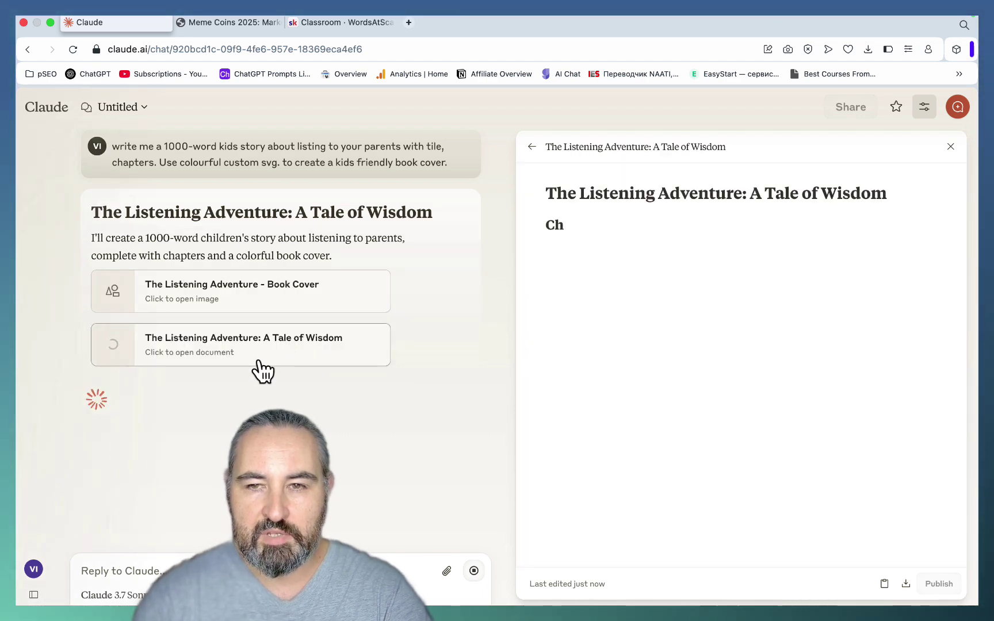
pyautogui.click(275, 289)
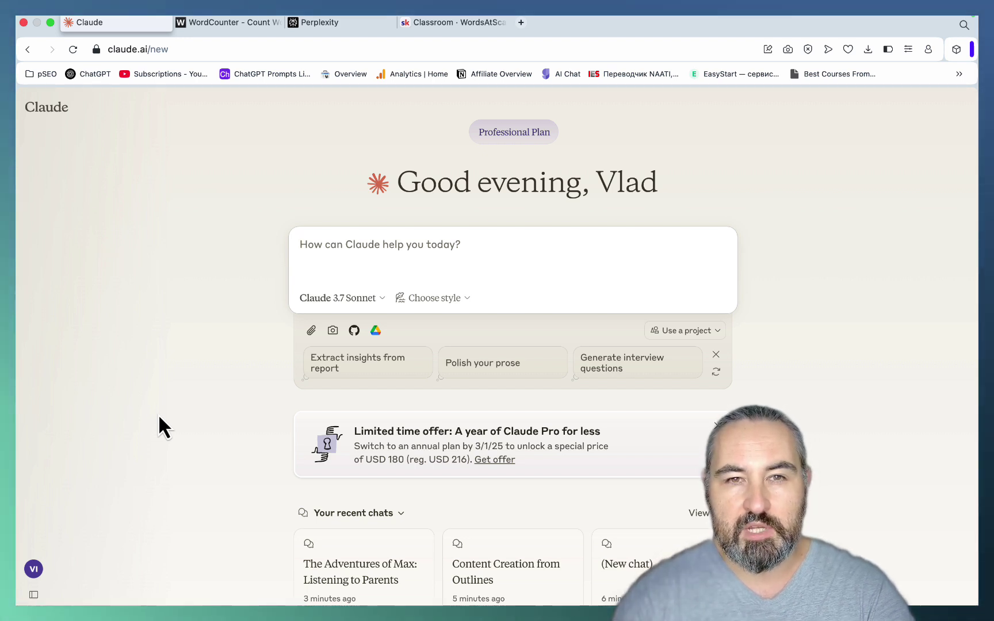
# - Paste the 2025 meme coin report prompt into Perplexity and end it with a period
pyautogui.click(333, 23)
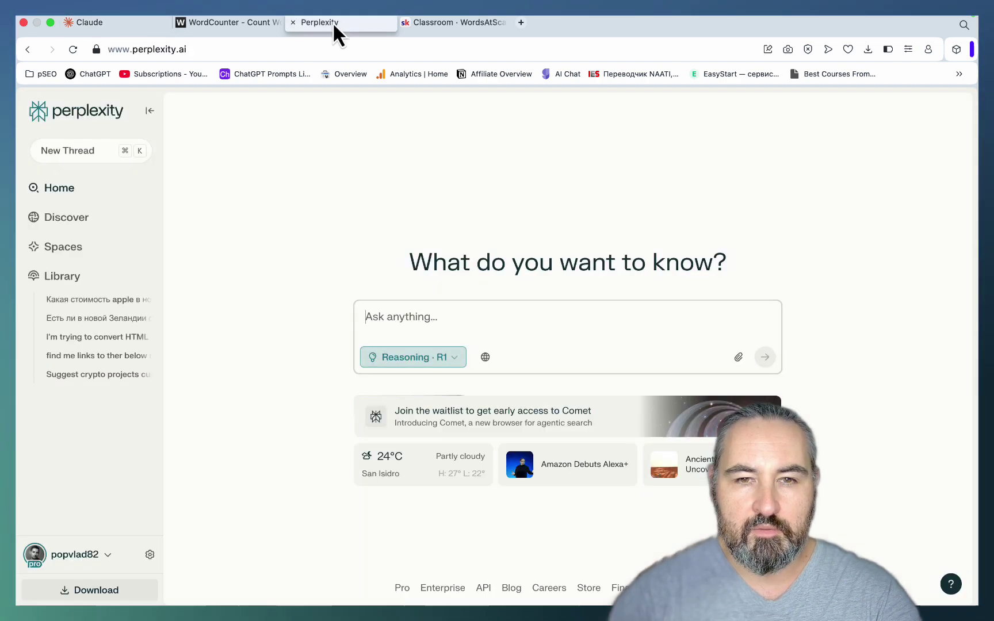
pyautogui.click(391, 318)
pyautogui.press('cmd+v')
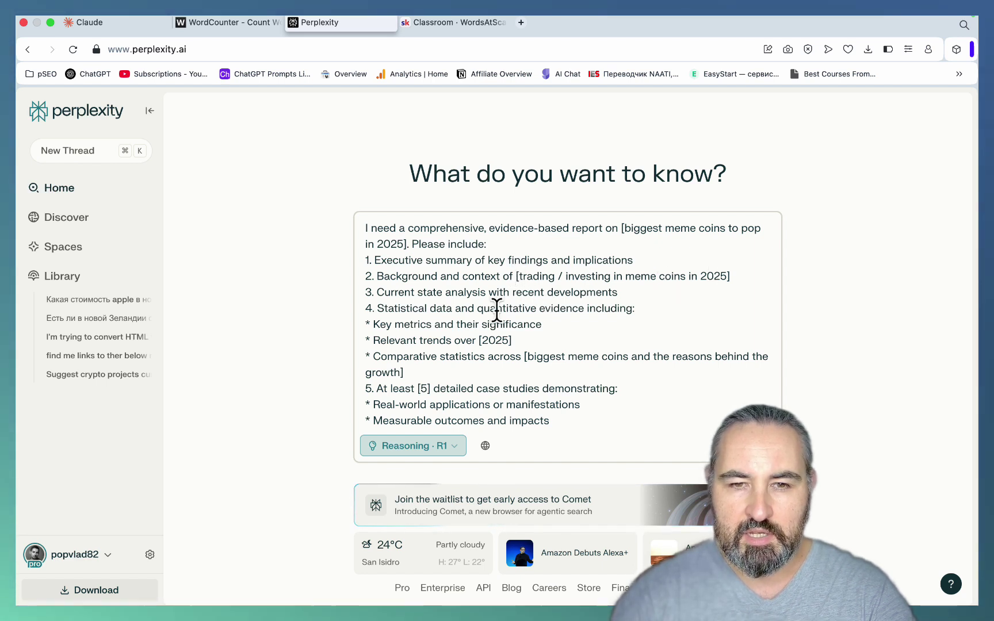
pyautogui.scroll(-2, 535, 331)
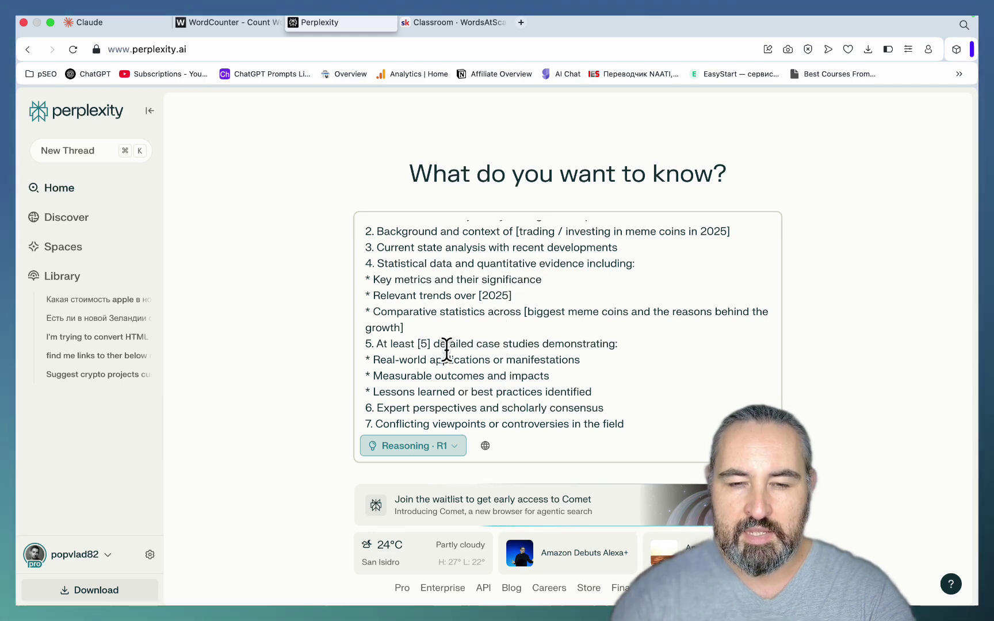
pyautogui.scroll(-5, 535, 362)
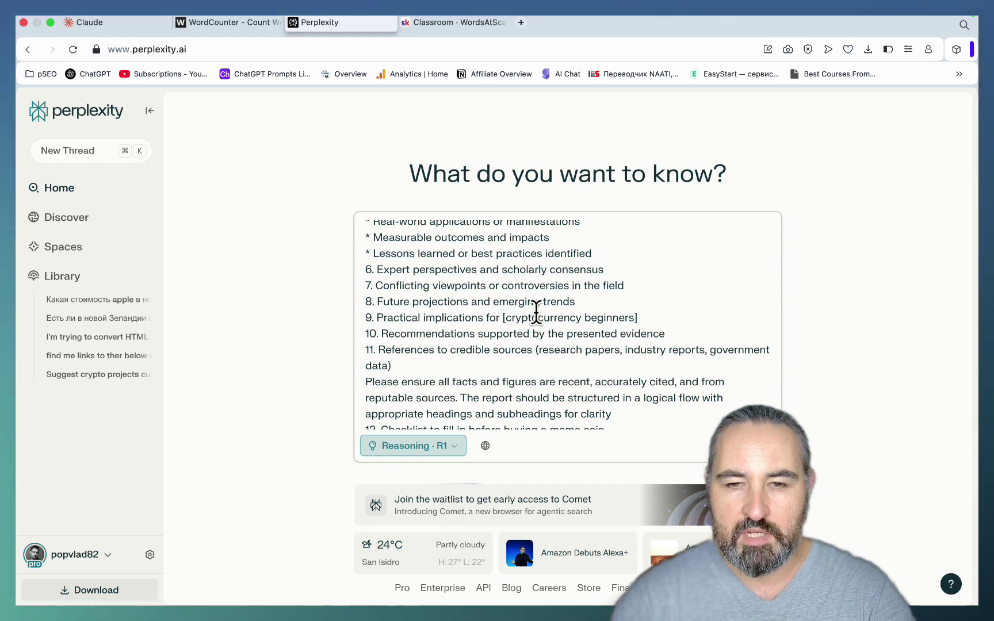
pyautogui.write('.')
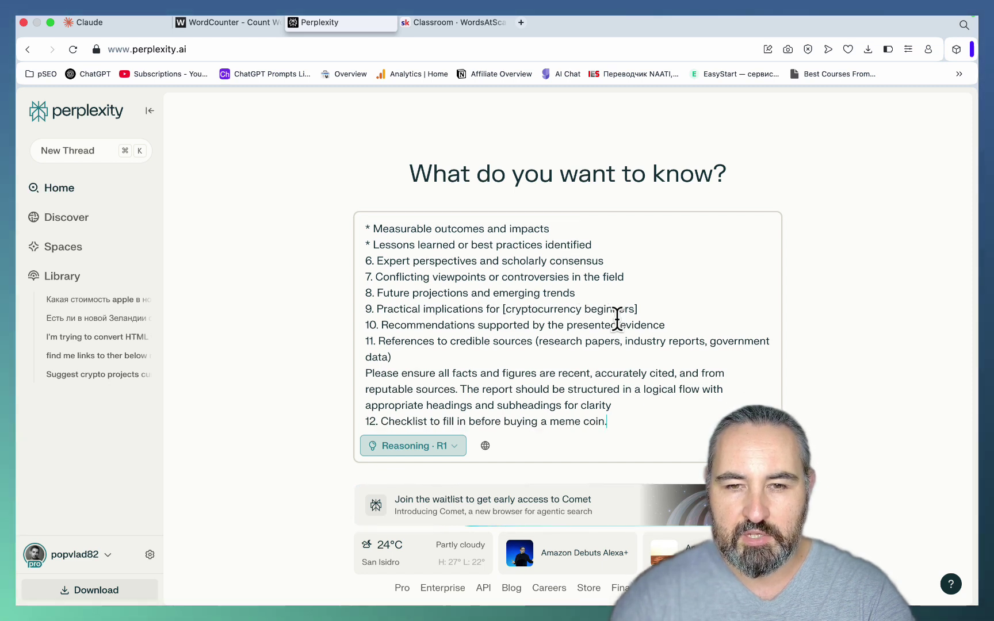
# - Check the search sources, let the meme coin report generate, and copy the finished answer
pyautogui.click(486, 447)
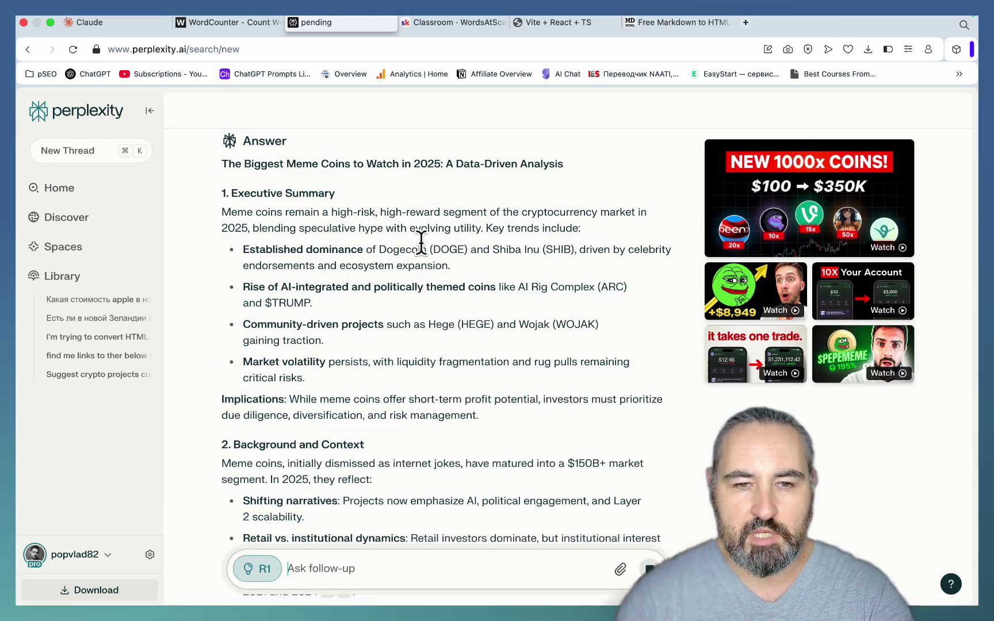
pyautogui.scroll(-4, 422, 242)
pyautogui.scroll(-4, 424, 248)
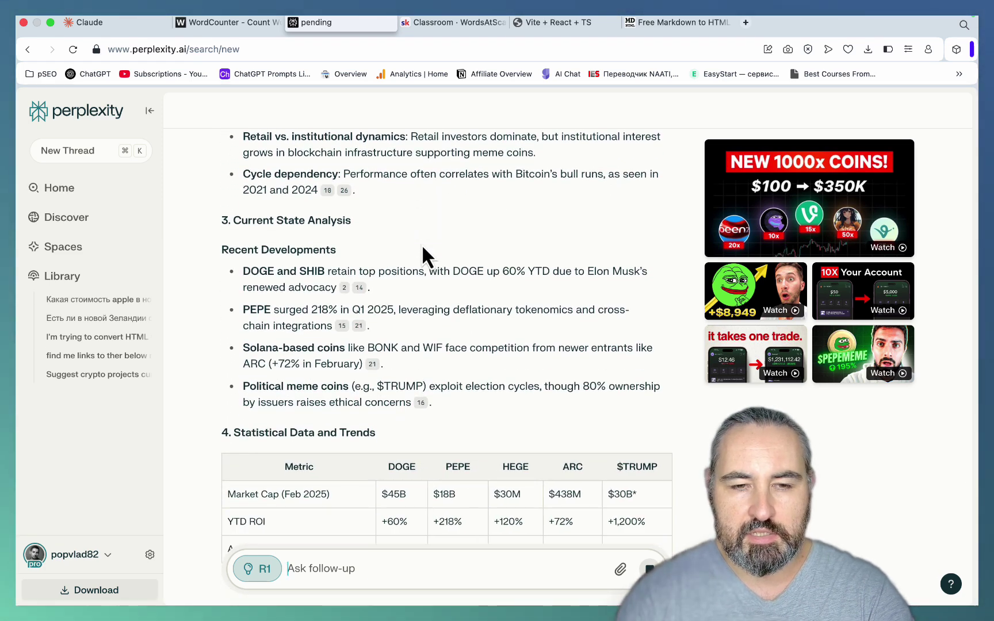
pyautogui.scroll(-3, 422, 244)
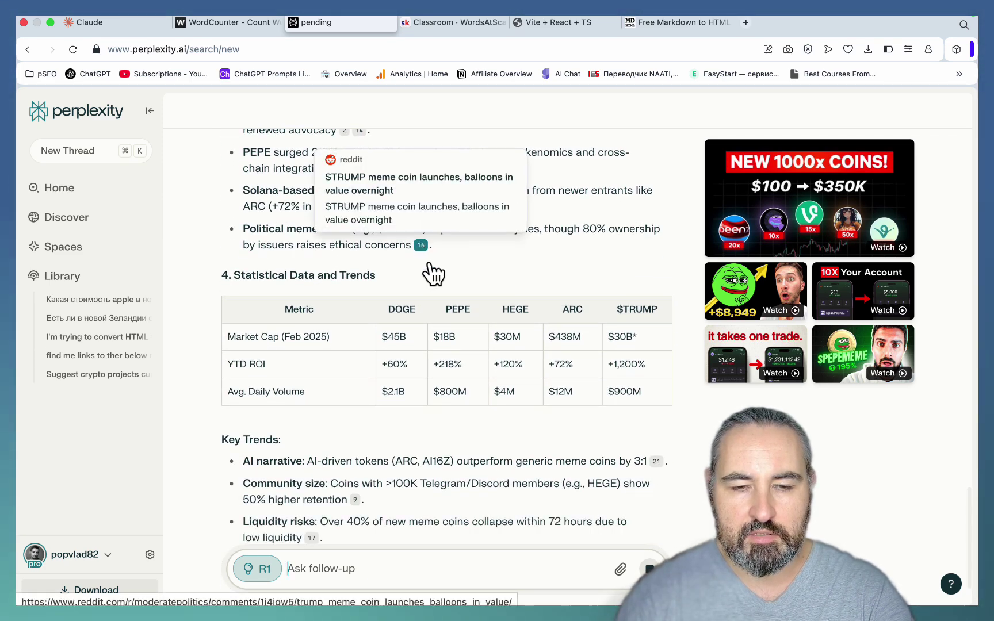
pyautogui.scroll(-3, 471, 349)
pyautogui.scroll(-1, 471, 349)
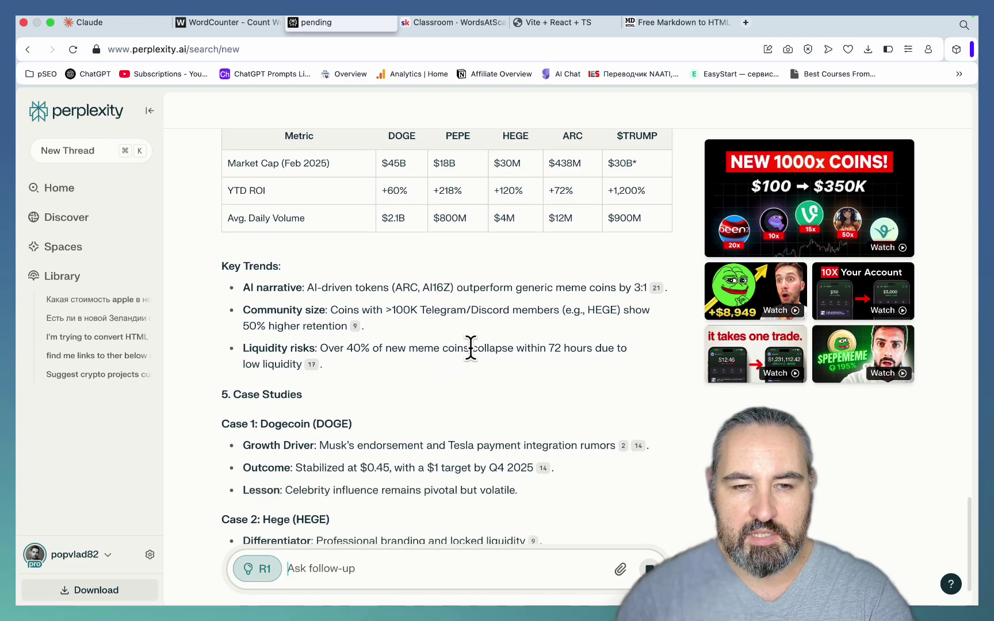
pyautogui.scroll(-3, 471, 347)
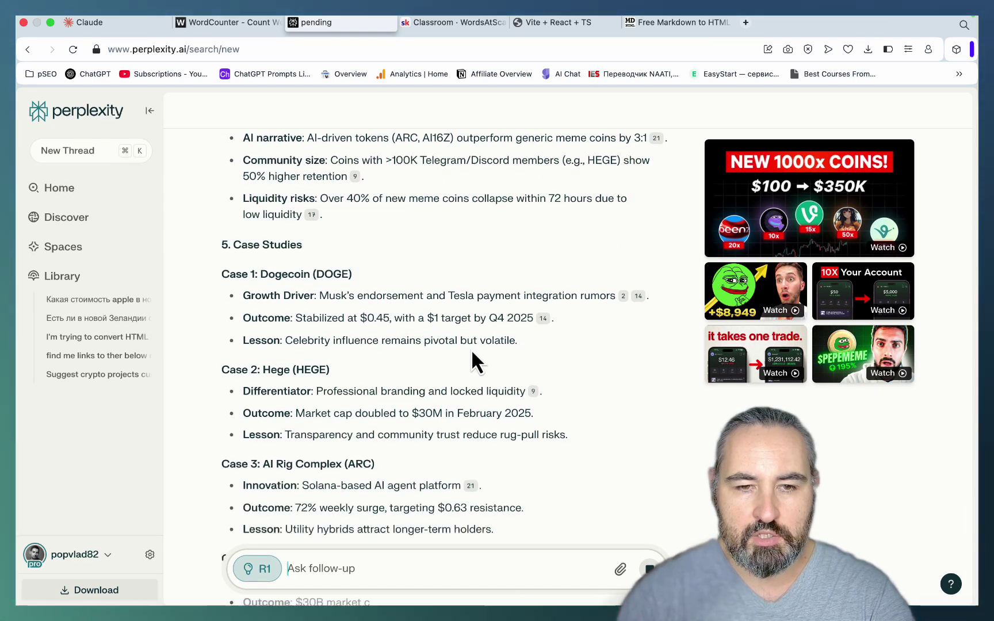
pyautogui.scroll(-4, 471, 350)
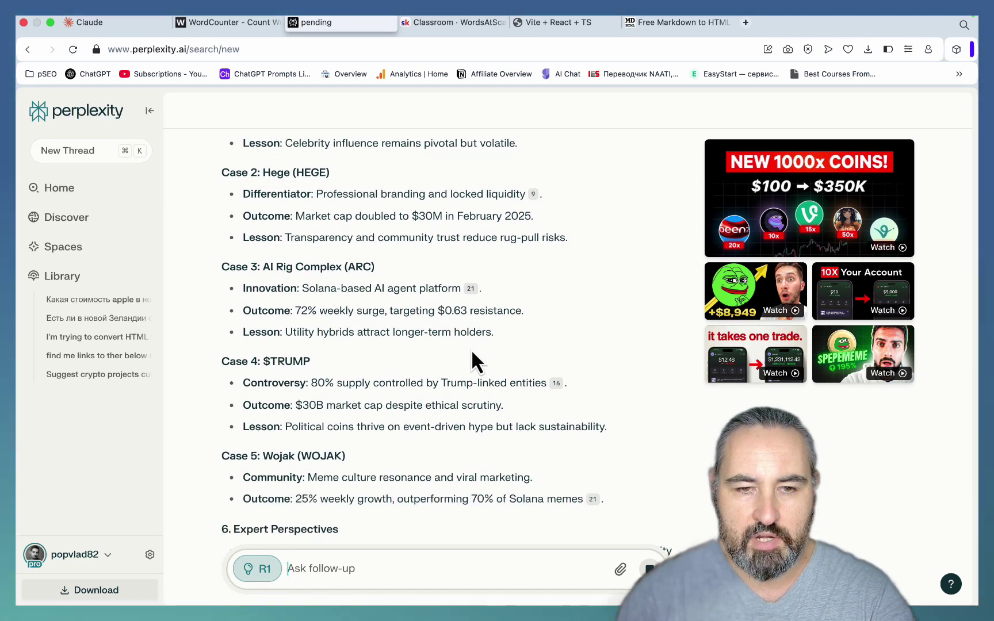
pyautogui.scroll(-4, 463, 349)
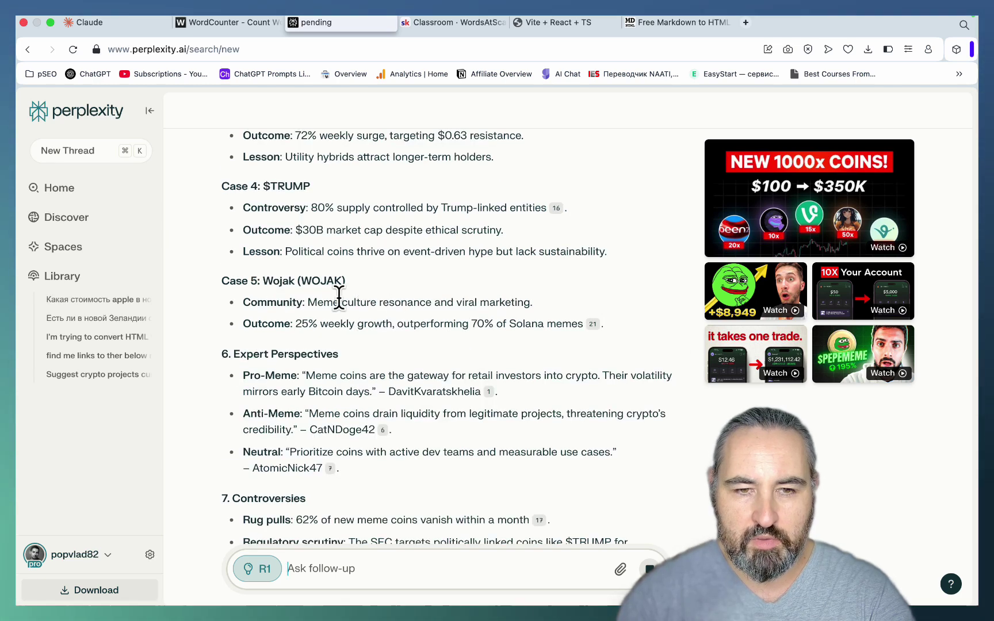
pyautogui.scroll(-3, 430, 362)
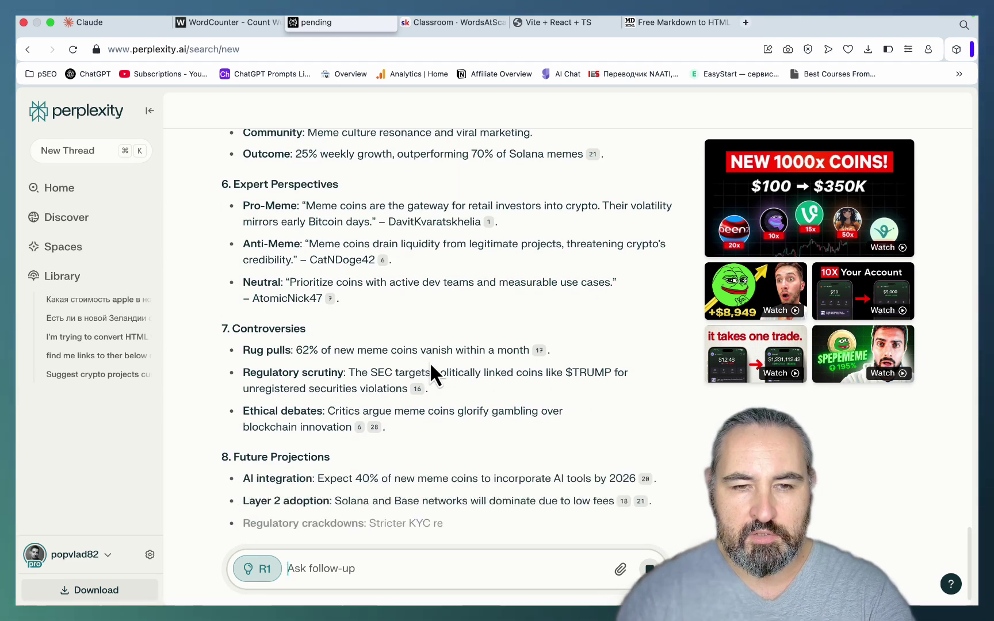
pyautogui.scroll(-2, 431, 365)
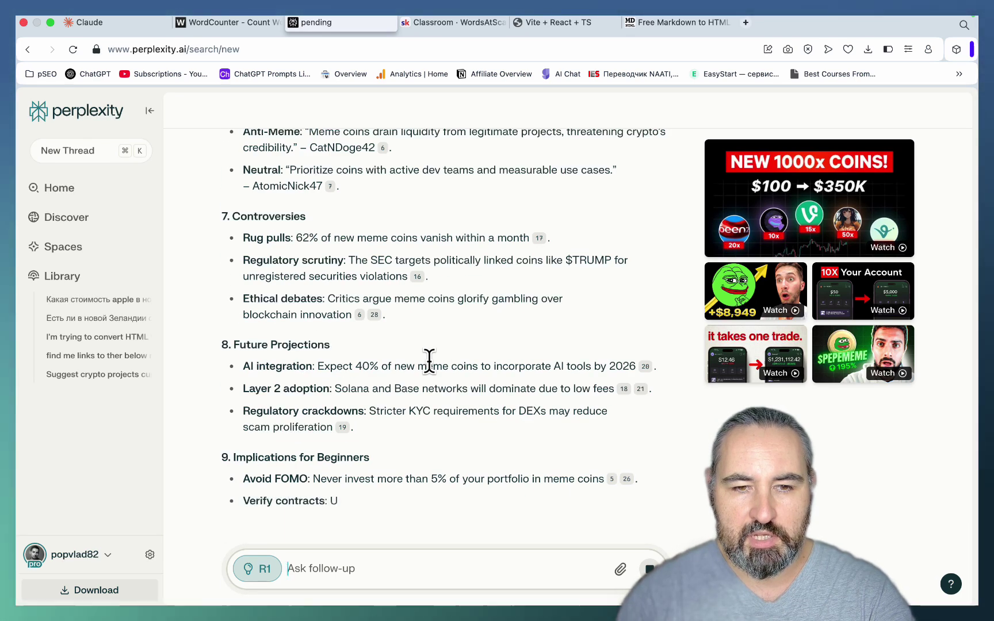
pyautogui.scroll(-4, 430, 361)
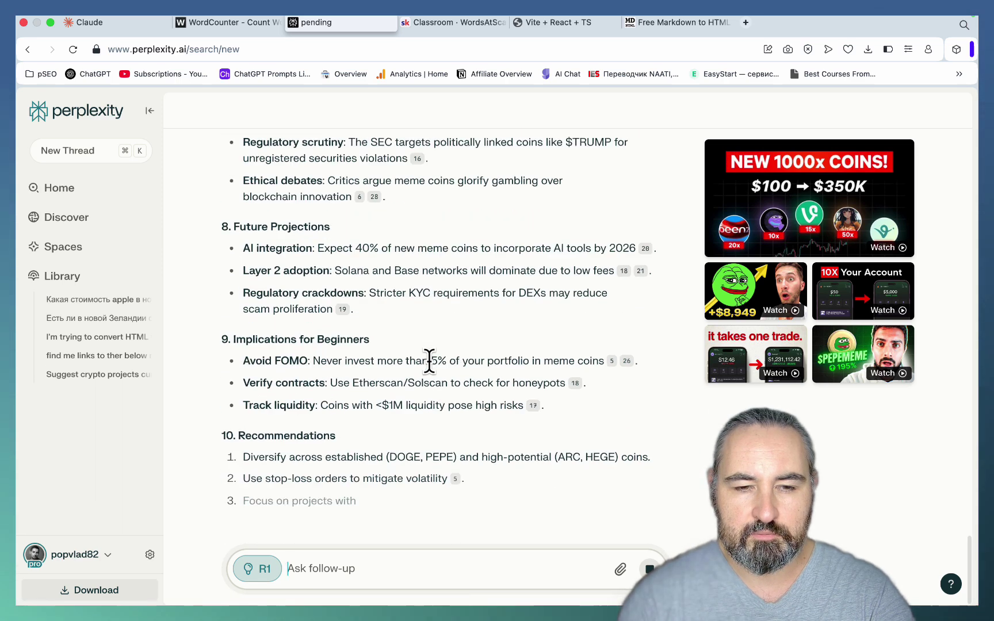
pyautogui.scroll(-2, 430, 361)
pyautogui.scroll(-7, 403, 378)
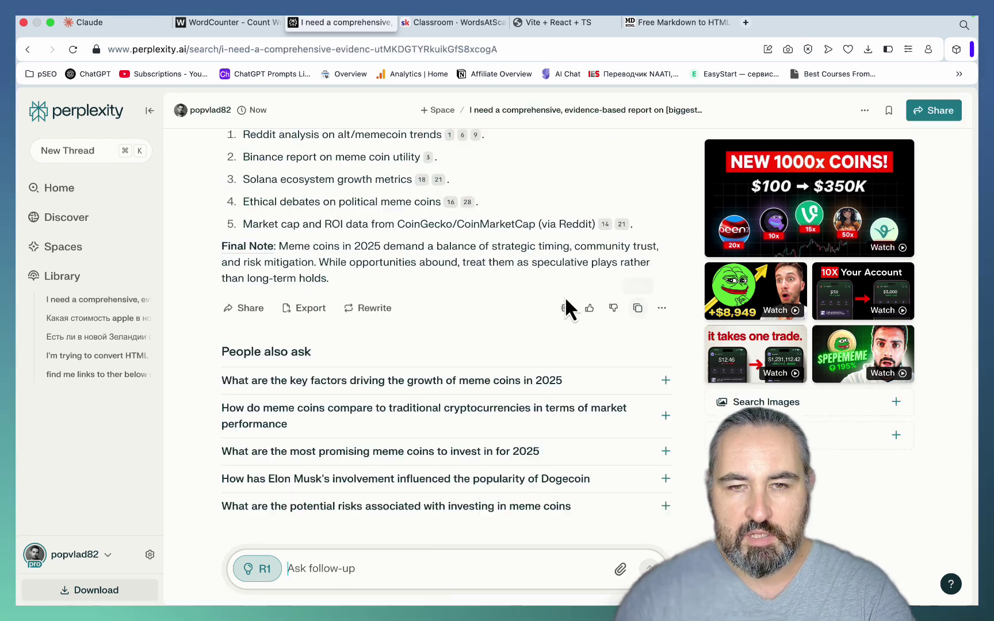
pyautogui.click(638, 311)
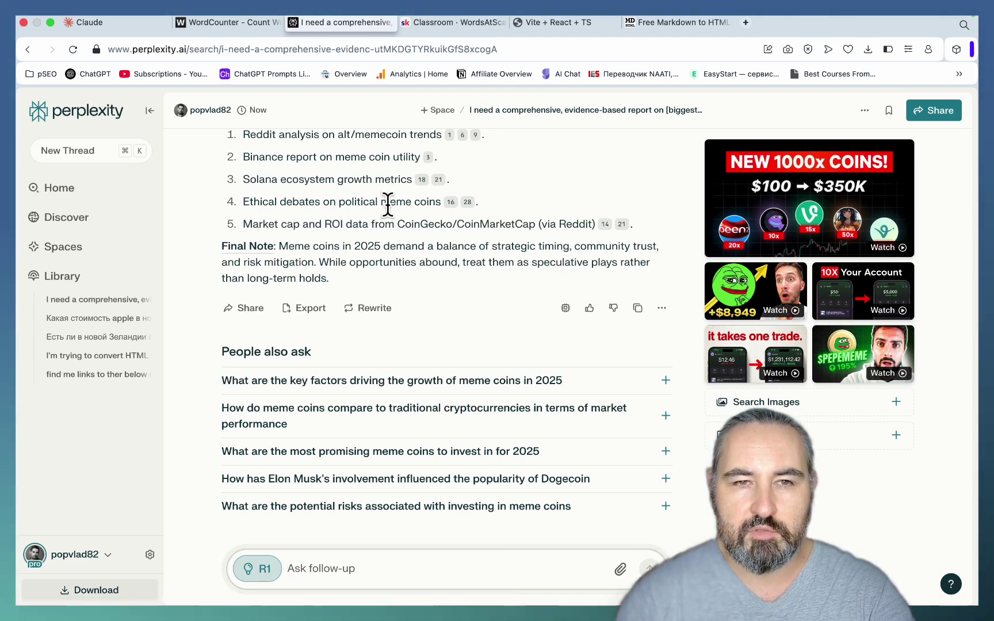
# - In a new Claude chat, send the meme coin report with instructions to strip citations and anchor links
pyautogui.click(129, 22)
pyautogui.press('super+v')
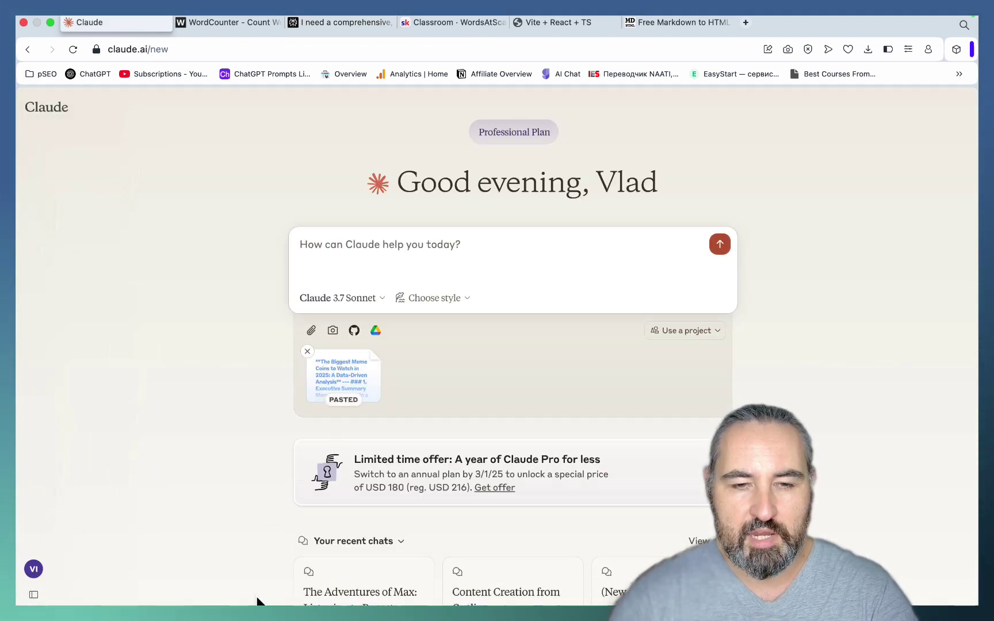
pyautogui.press('super+v')
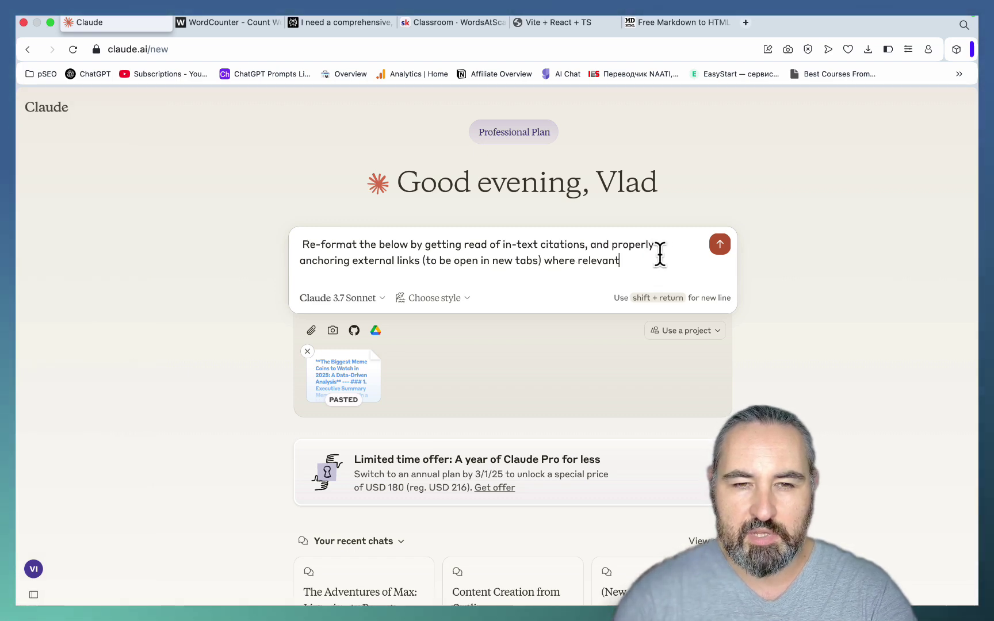
pyautogui.click(719, 245)
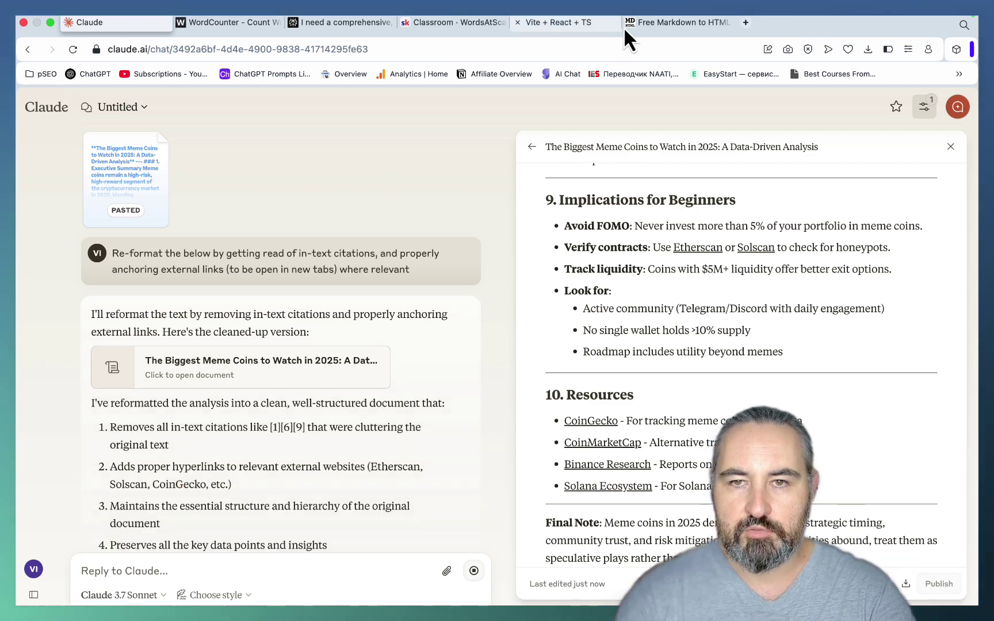
# - Render the reformatted article markdown on markdowntohtml.com and select all the preview text
pyautogui.click(645, 23)
pyautogui.press('super+v')
pyautogui.scroll(-15, 608, 359)
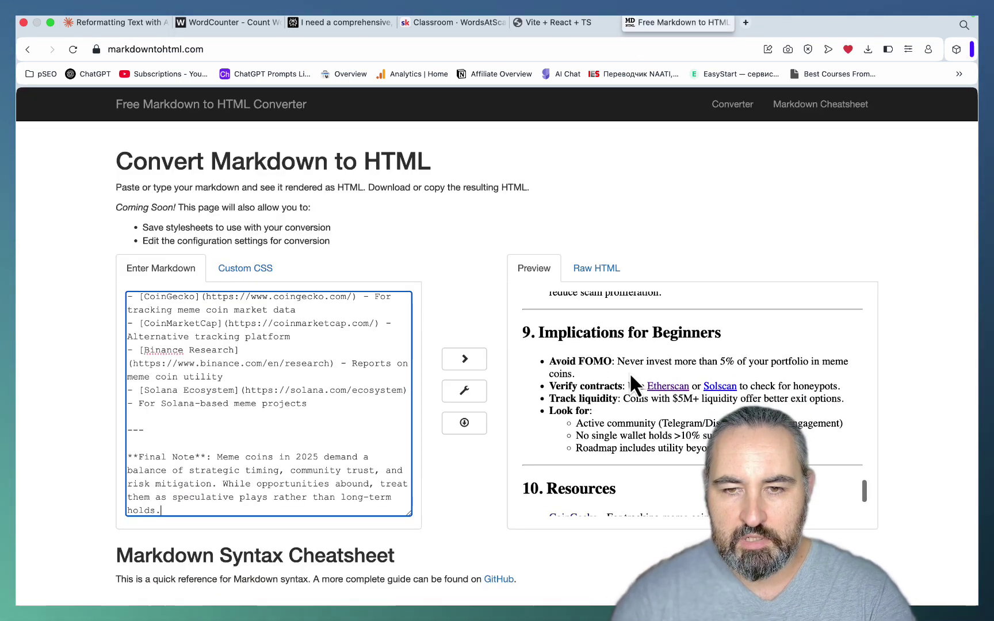
pyautogui.scroll(-4, 644, 340)
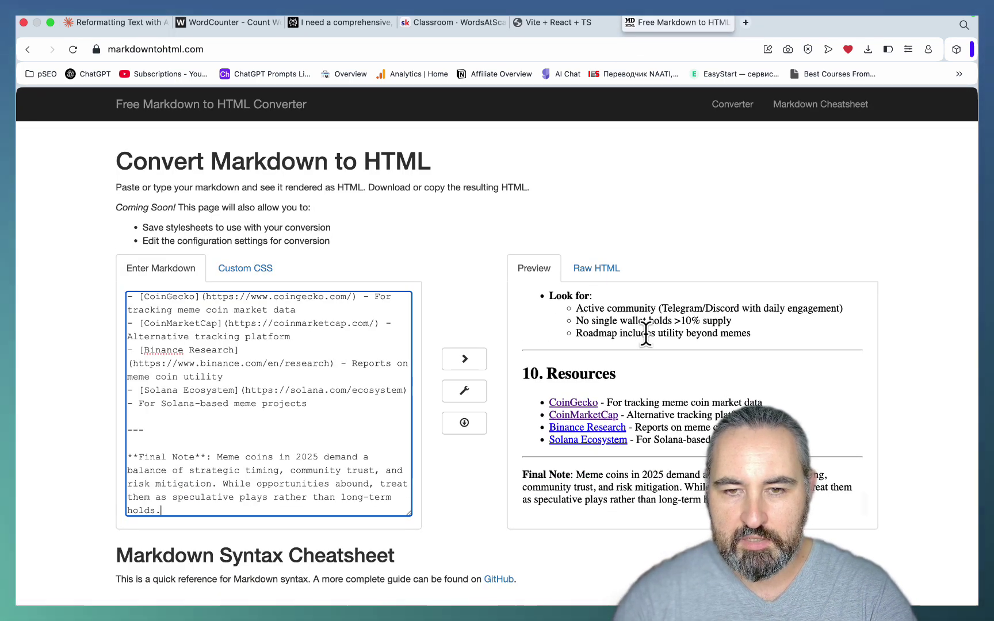
pyautogui.click(689, 327)
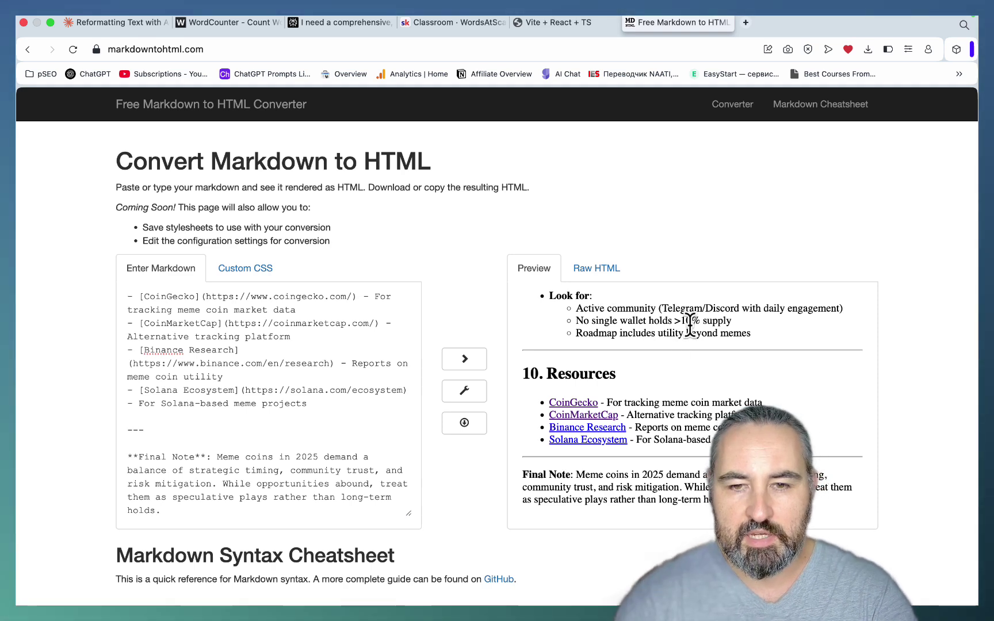
pyautogui.press('super+a')
# - Send Claude the request for a responsive meme coin market analysis infographic with charts
pyautogui.press('super+1')
pyautogui.scroll(-3, 150, 460)
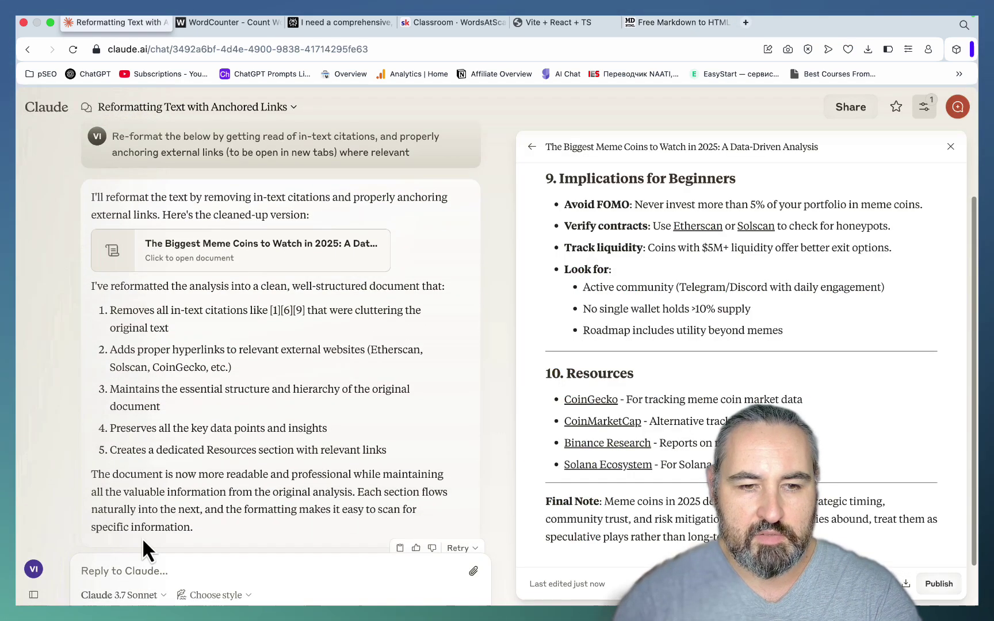
pyautogui.press('super+v')
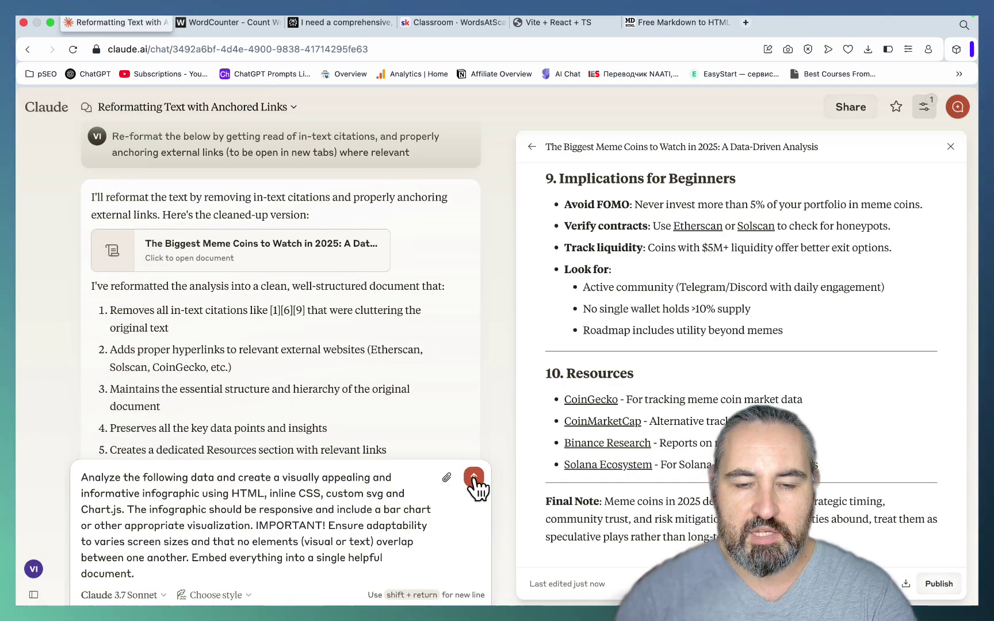
pyautogui.click(473, 423)
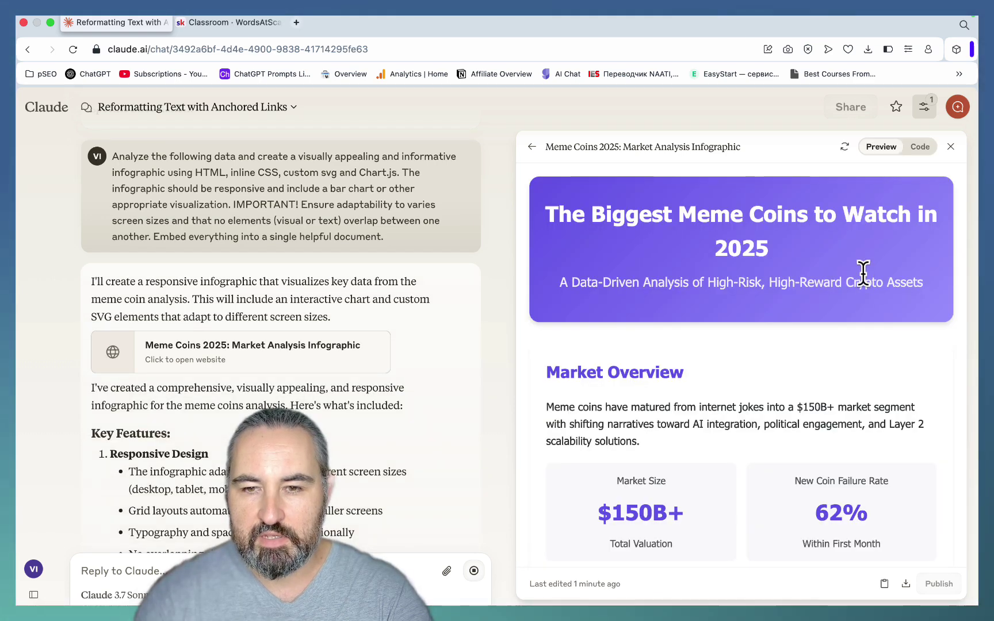
# - Review the infographic from market overview and sentiment radar chart to the final assessment
pyautogui.scroll(-3, 863, 270)
pyautogui.scroll(-15, 863, 270)
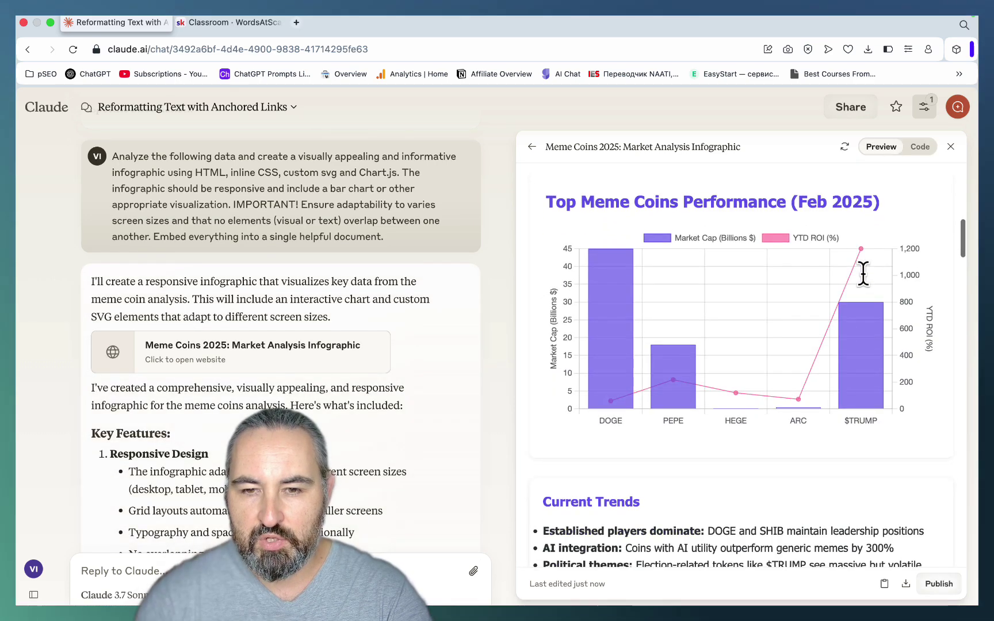
pyautogui.scroll(-10, 863, 271)
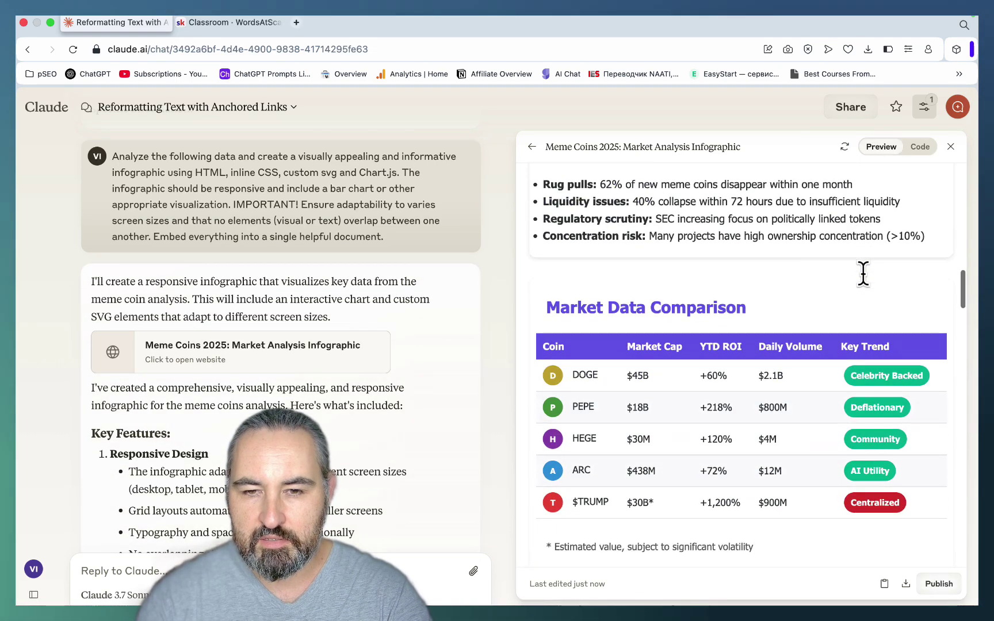
pyautogui.scroll(-12, 863, 274)
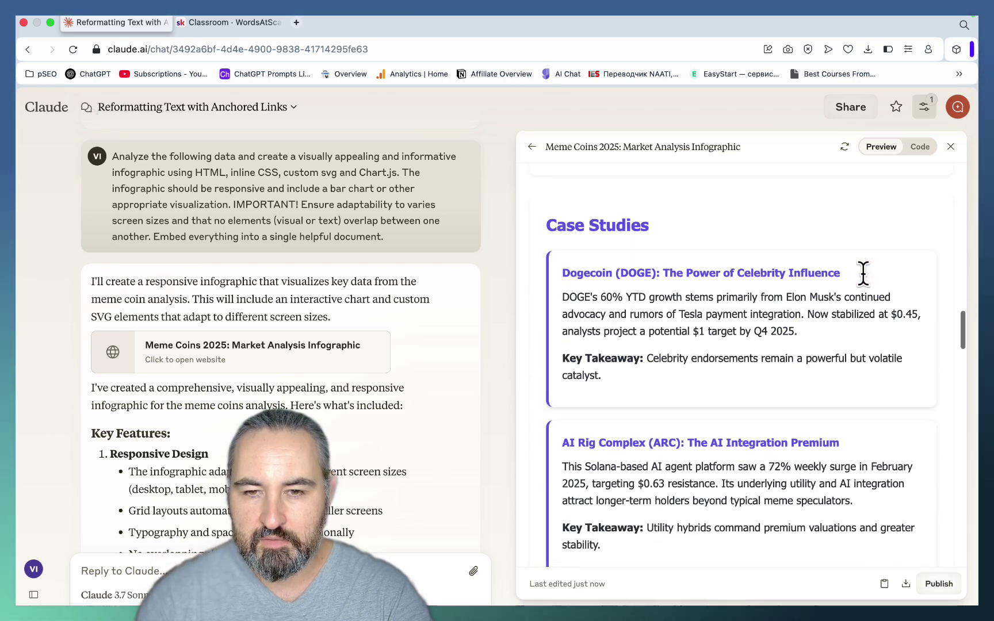
pyautogui.scroll(-12, 863, 273)
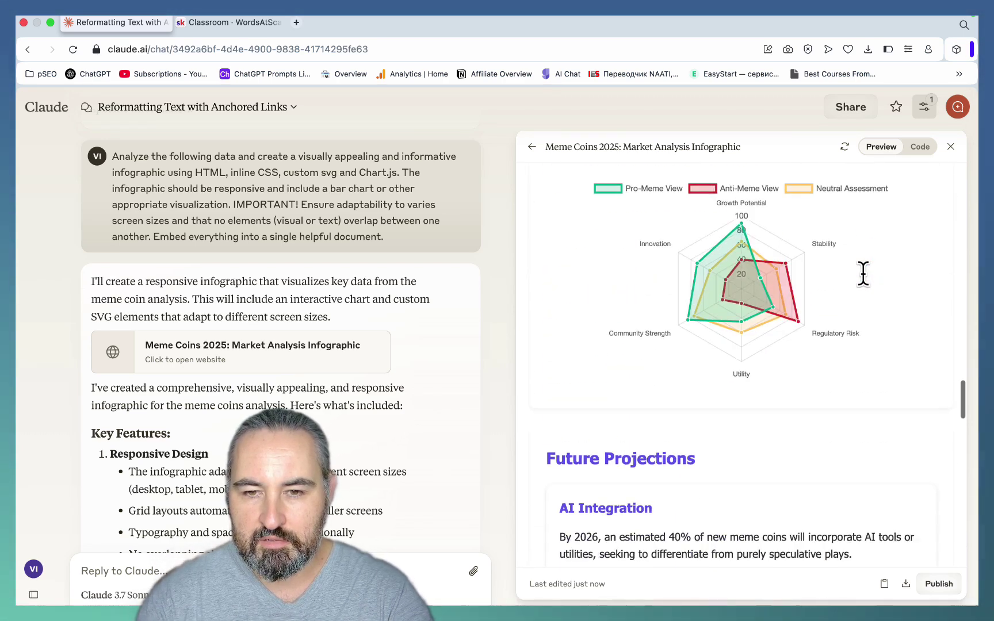
pyautogui.scroll(-10, 863, 273)
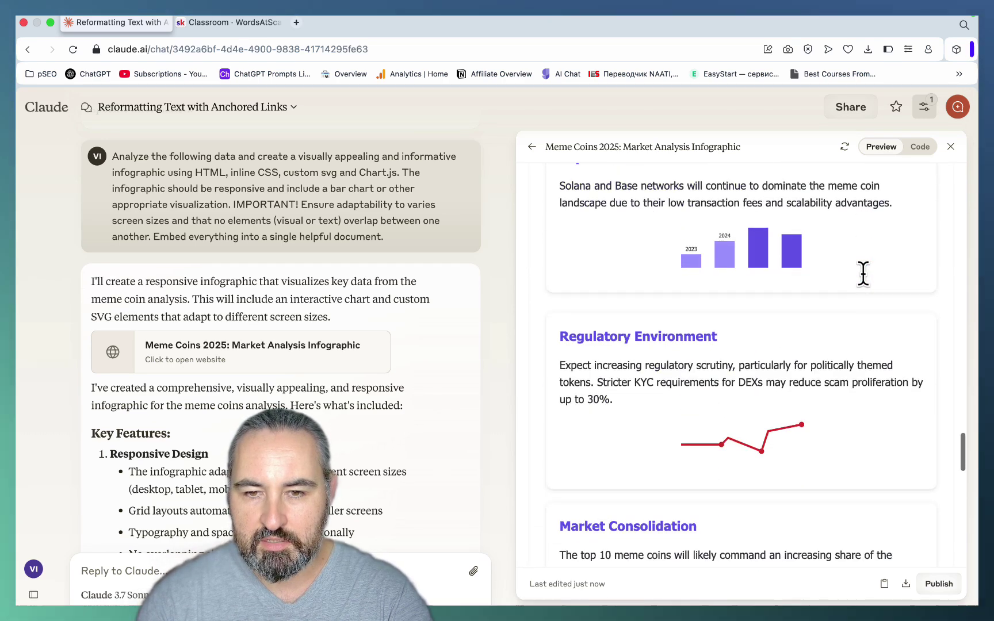
pyautogui.scroll(-10, 863, 274)
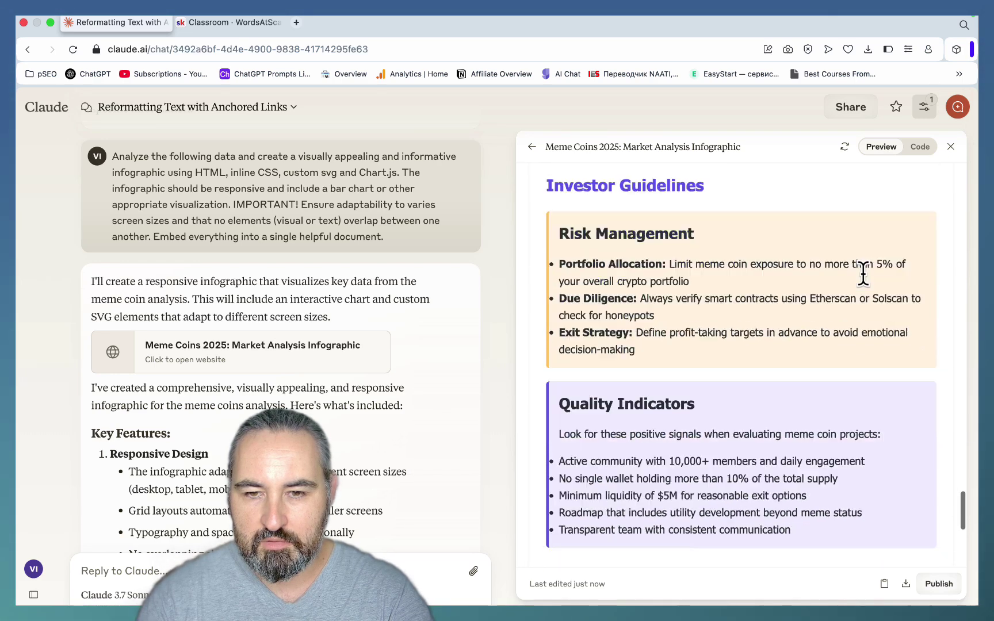
pyautogui.scroll(-3, 863, 273)
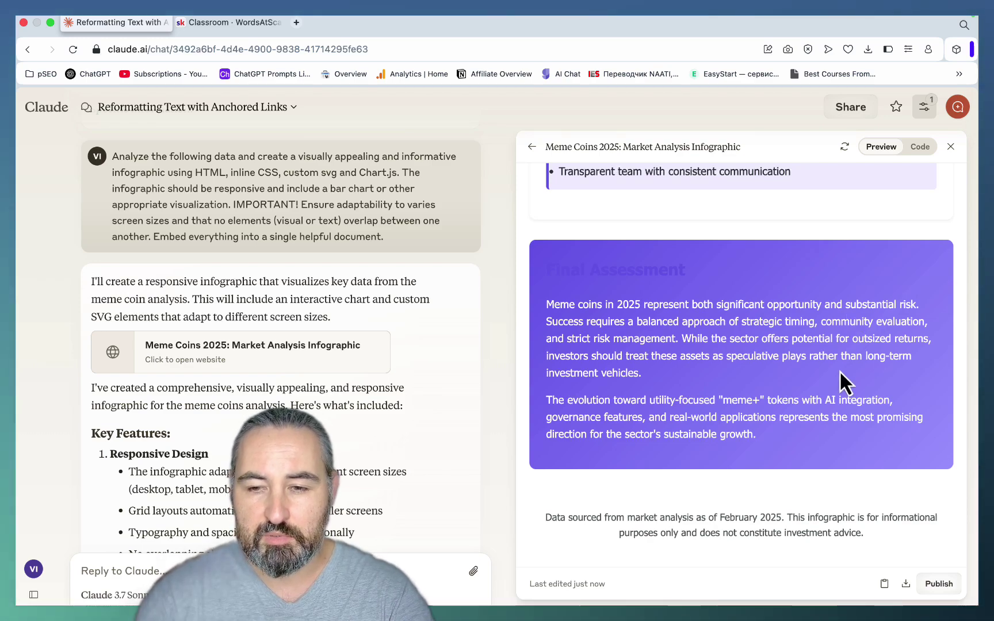
pyautogui.scroll(15, 804, 358)
pyautogui.scroll(20, 804, 359)
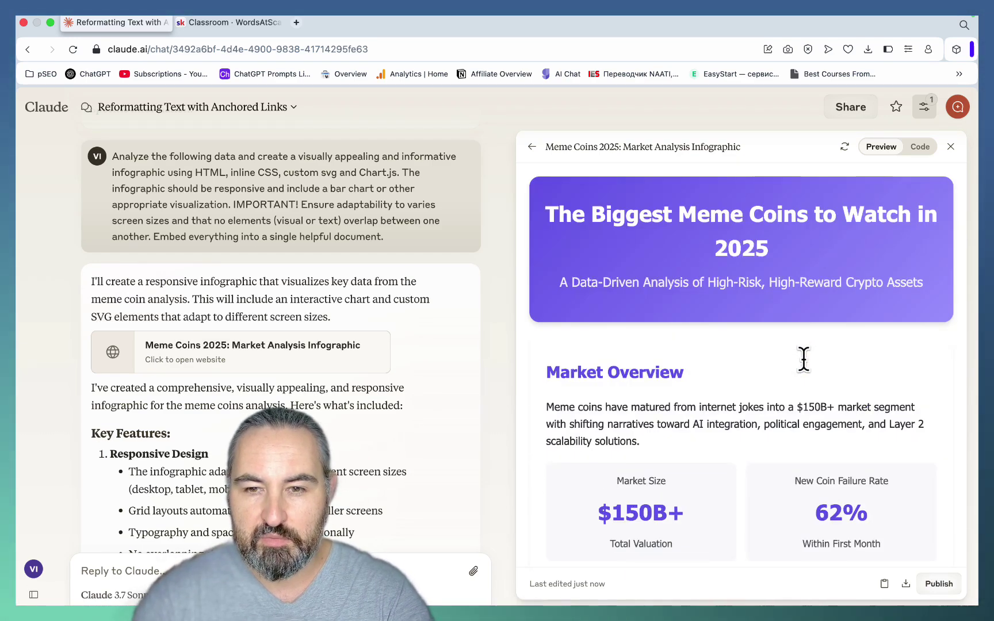
pyautogui.scroll(-20, 823, 351)
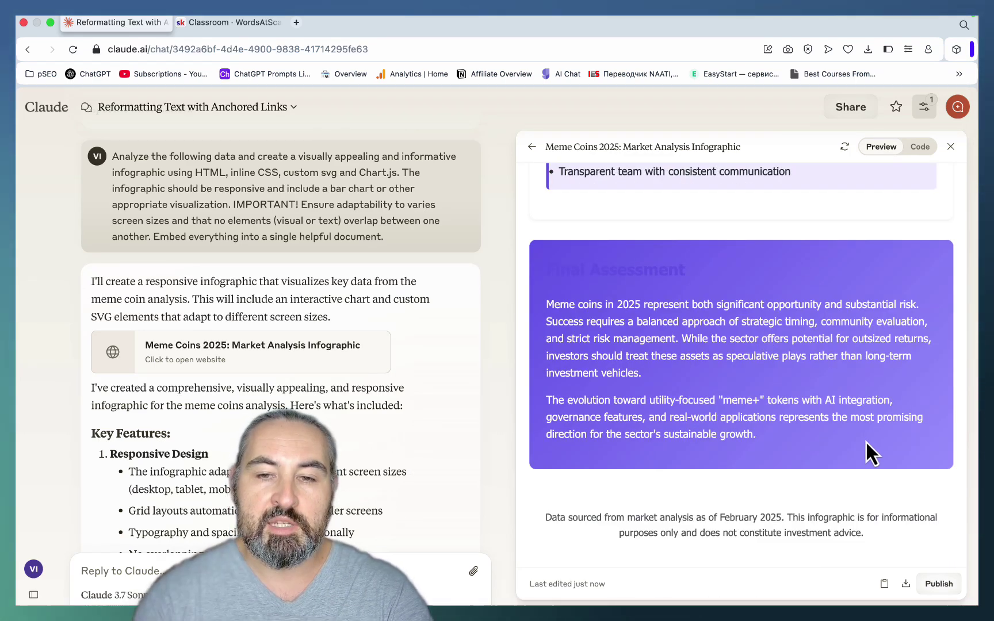
# - Download the infographic as meme-coin-infographic (1).html and open it locally in Opera
pyautogui.click(906, 584)
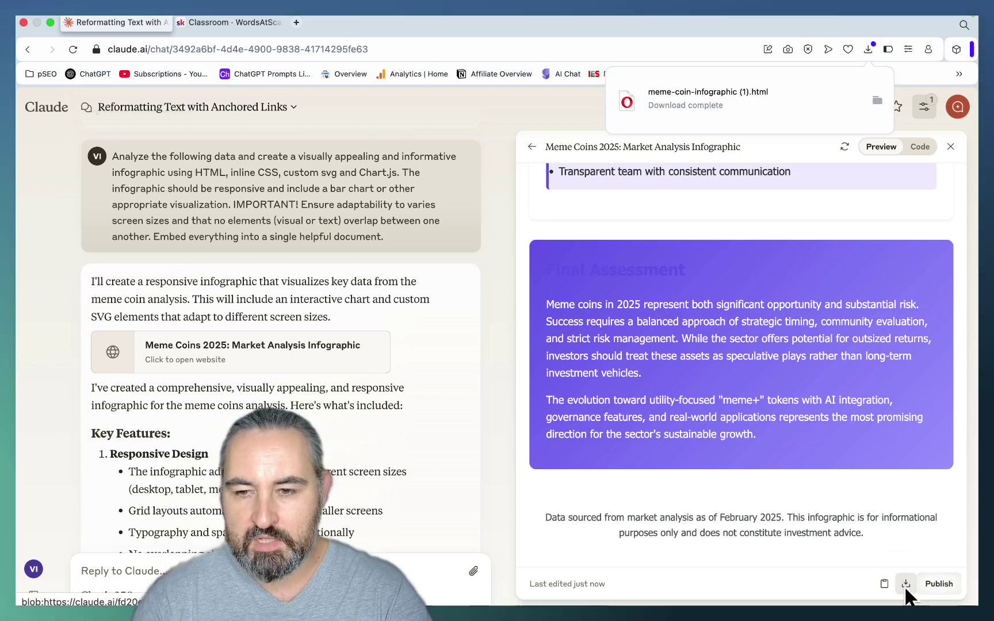
pyautogui.click(671, 107)
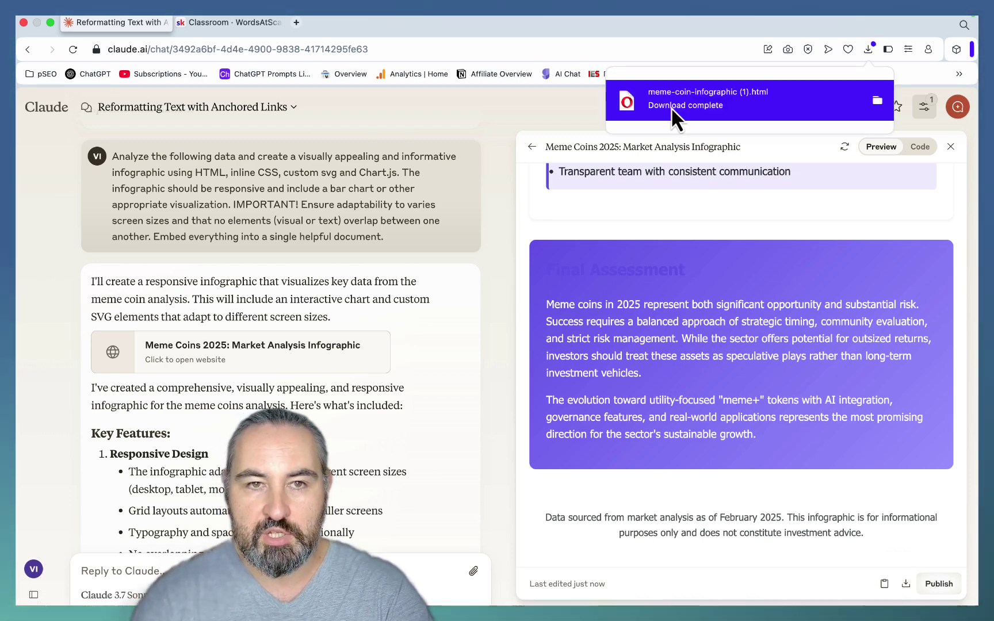
pyautogui.scroll(-20, 509, 244)
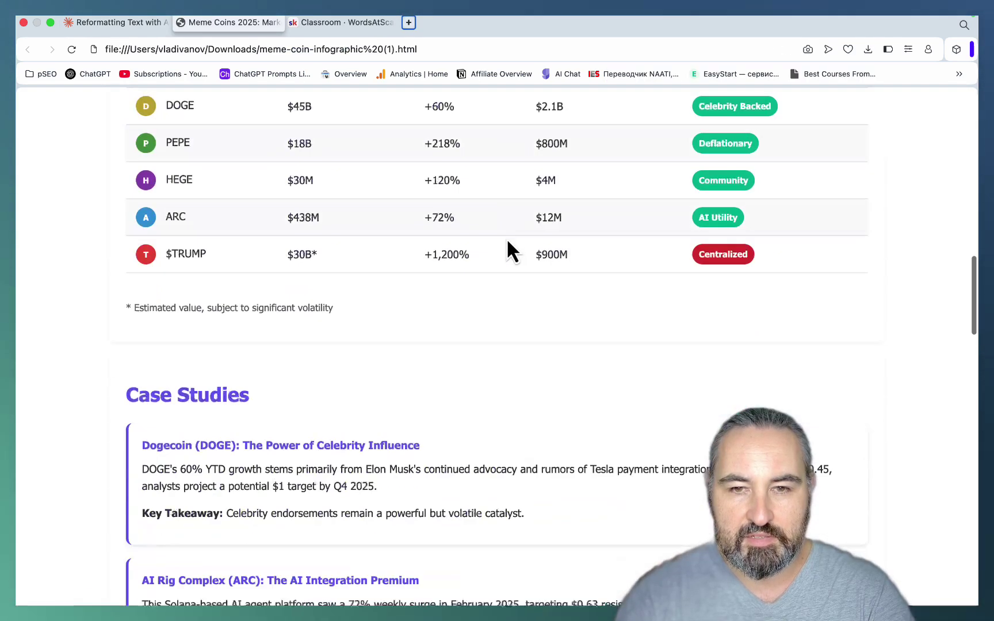
pyautogui.scroll(20, 508, 242)
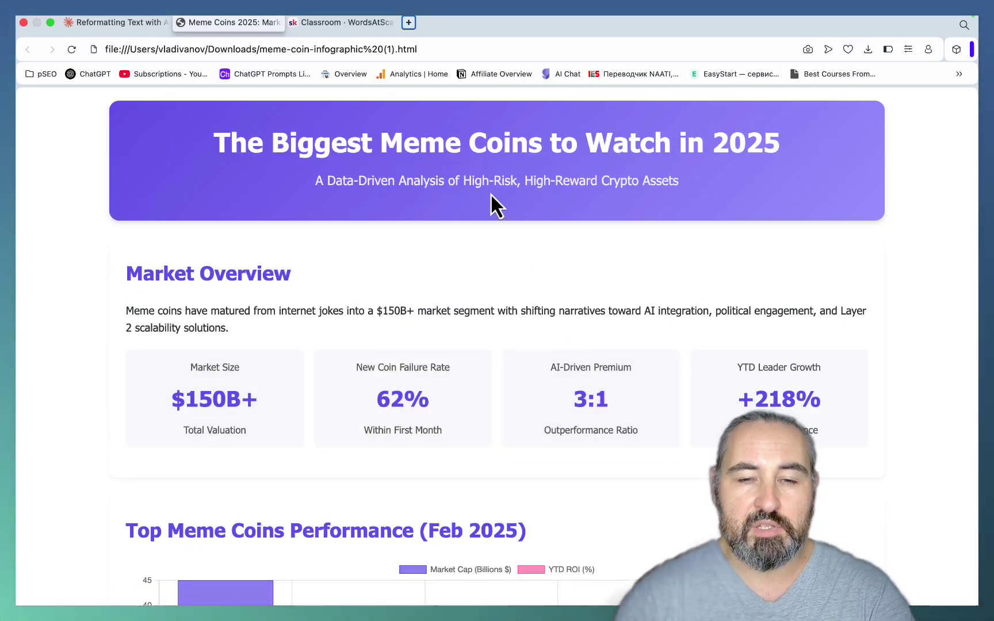
# - Save the infographic page as a PDF and view it full width in Acrobat without the tools panel
pyautogui.rightClick(463, 251)
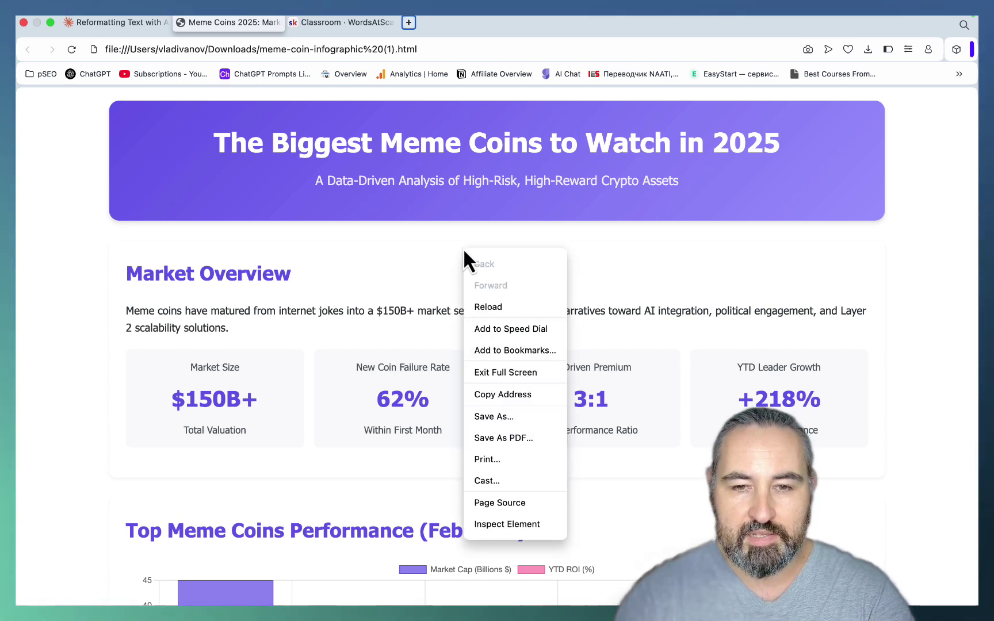
pyautogui.click(498, 437)
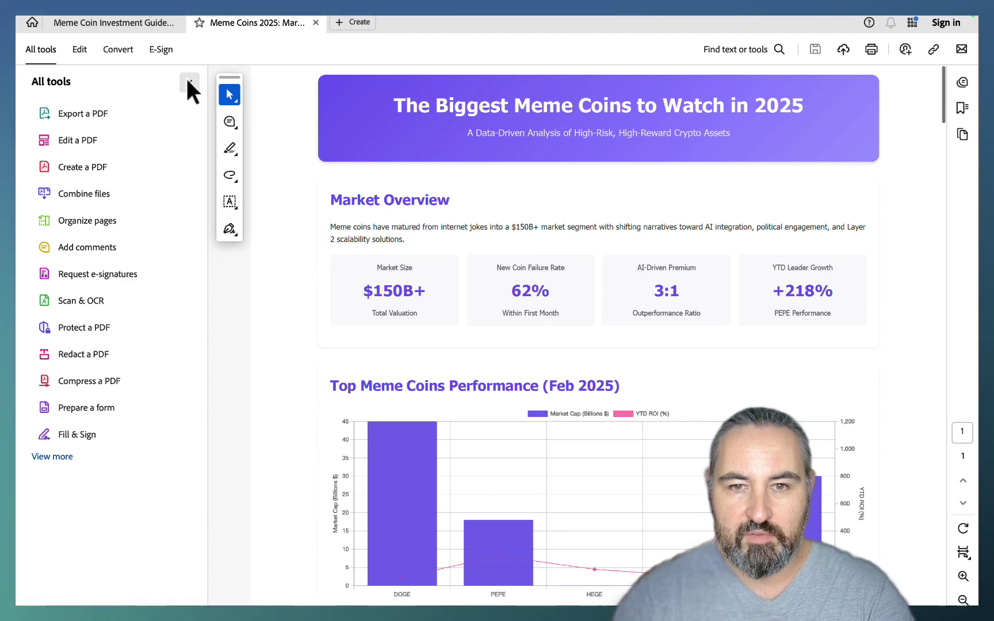
pyautogui.click(188, 82)
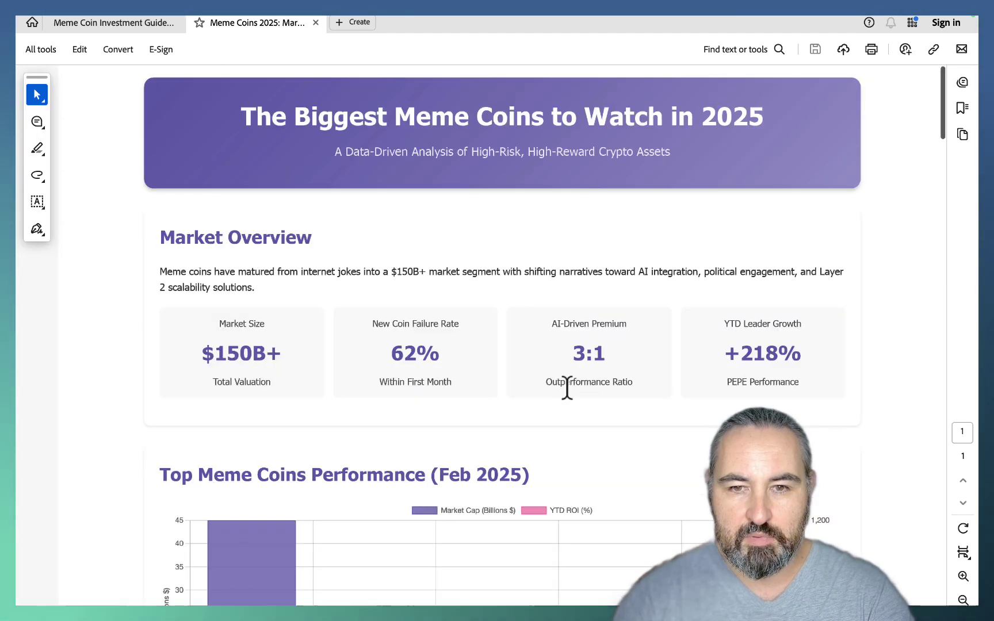
# - Review the PDF to confirm the charts, including the market cap bar chart, are intact
pyautogui.scroll(-5, 590, 484)
pyautogui.scroll(-15, 590, 483)
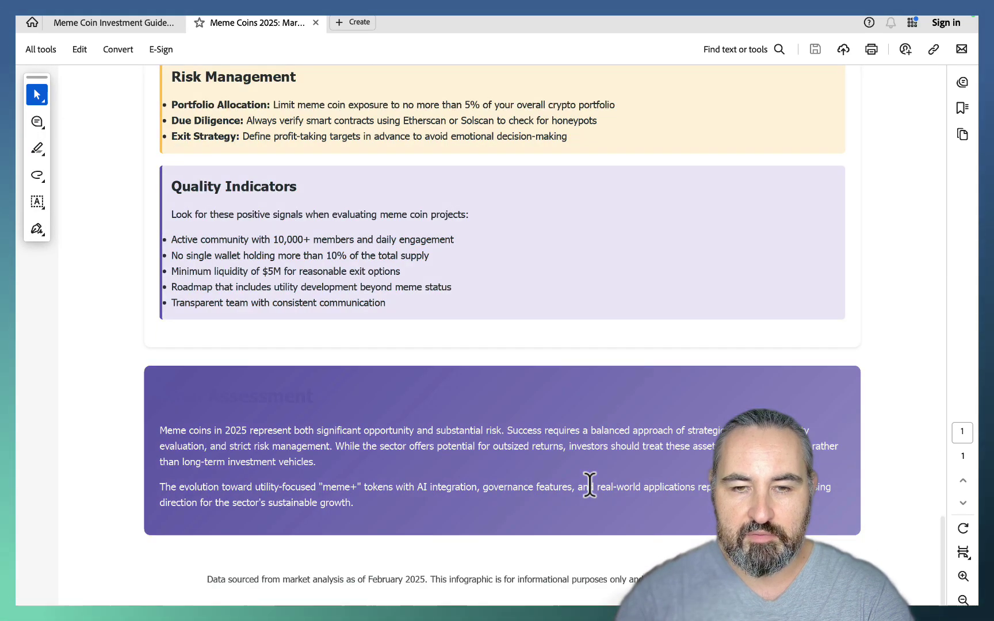
pyautogui.scroll(10, 588, 484)
pyautogui.scroll(8, 481, 417)
pyautogui.click(381, 280)
pyautogui.click(496, 372)
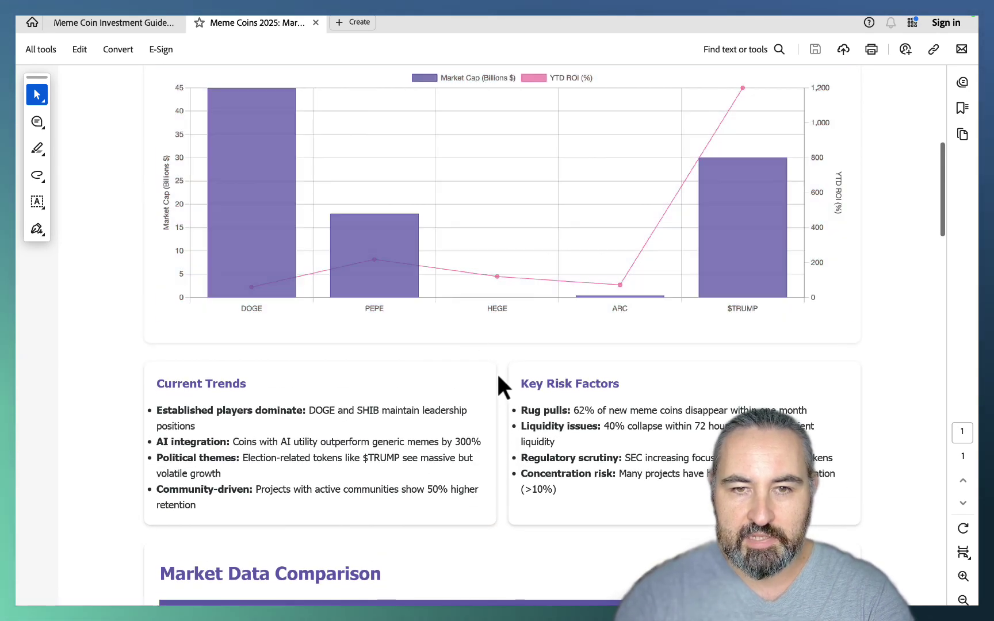
pyautogui.scroll(6, 496, 372)
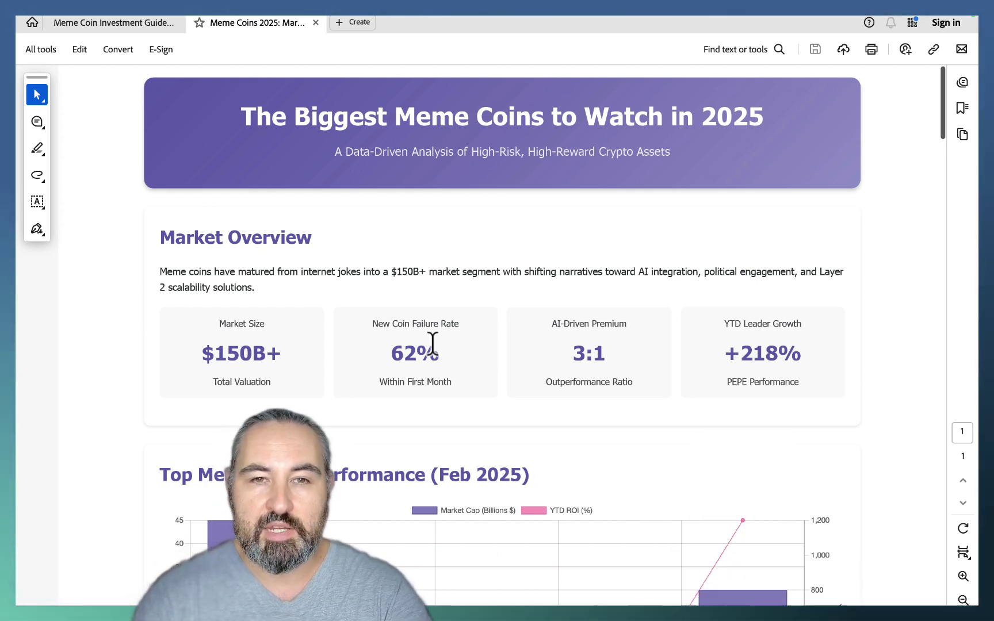
# - Return to the browser's Classroom · WordsAtScale tab showing Niche Research, Custom Tools and other courses
pyautogui.click(572, 584)
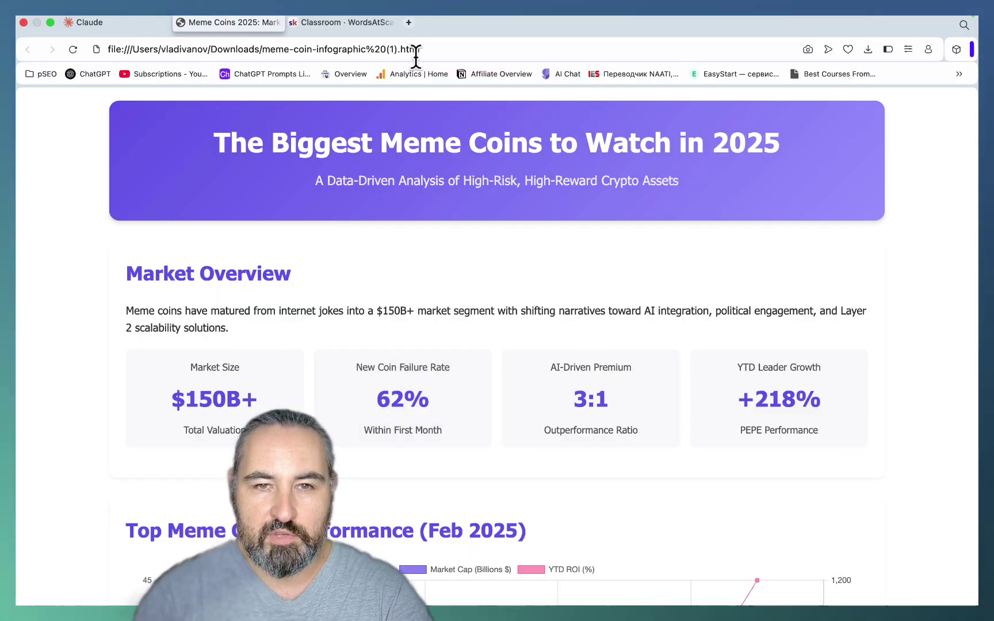
pyautogui.click(361, 23)
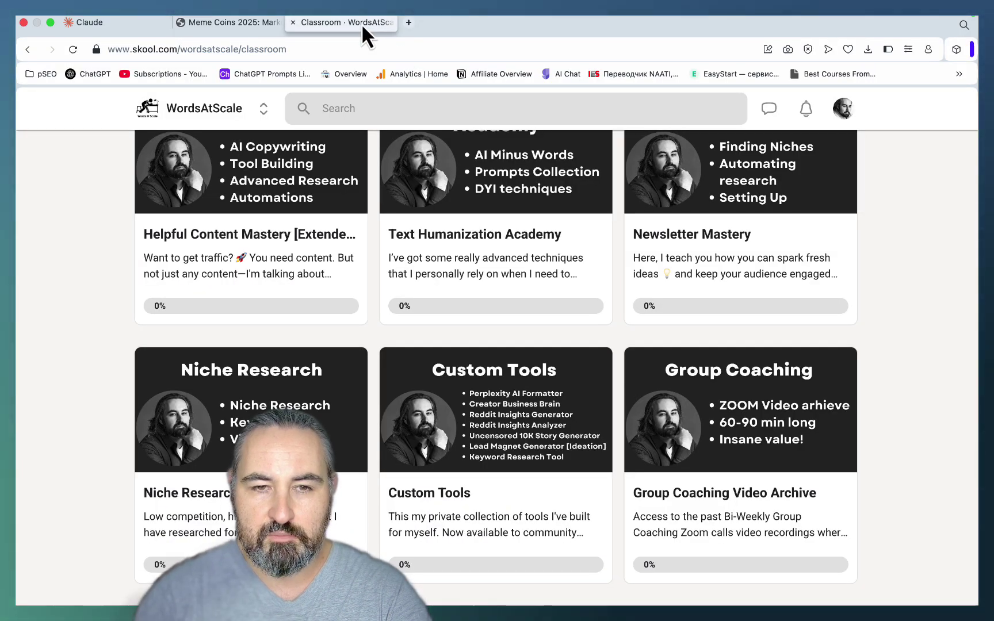